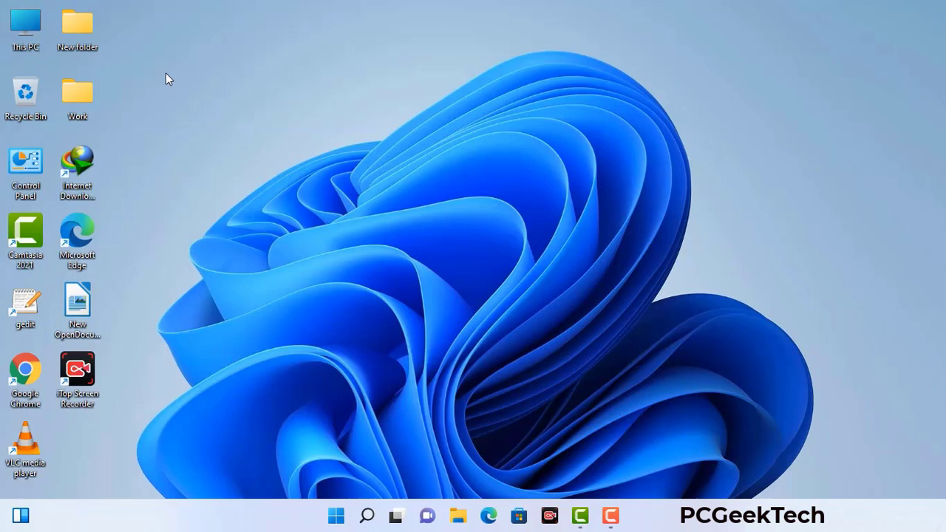
Open the Run prompt holding msconfig and move it to the centre of the desktop.
{"action": "key", "text": "super+r"}
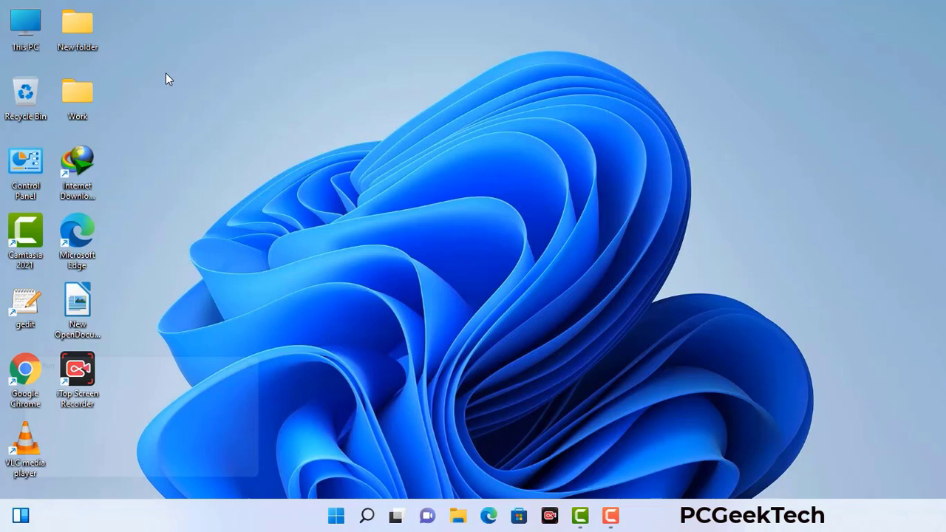
{"action": "left_click_drag", "start_coordinate": [161, 360], "coordinate": [416, 117]}
Launch msconfig and set the boot option to Safe boot with Network, applying and confirming it.
{"action": "left_click", "coordinate": [376, 184]}
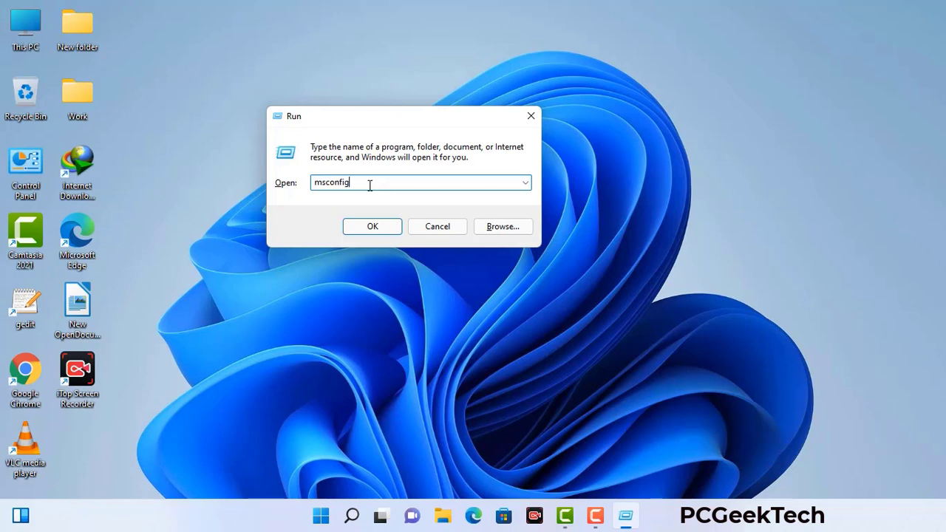
{"action": "left_click", "coordinate": [369, 226]}
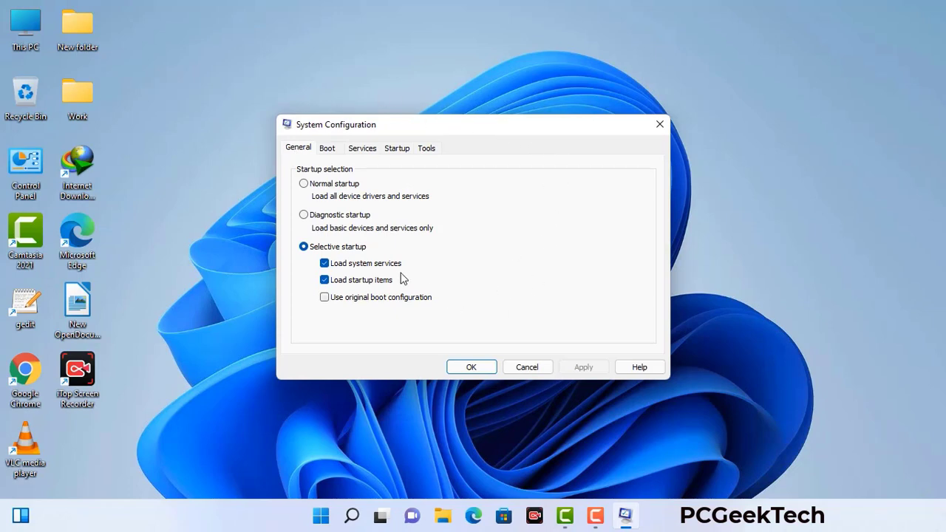
{"action": "left_click", "coordinate": [328, 150]}
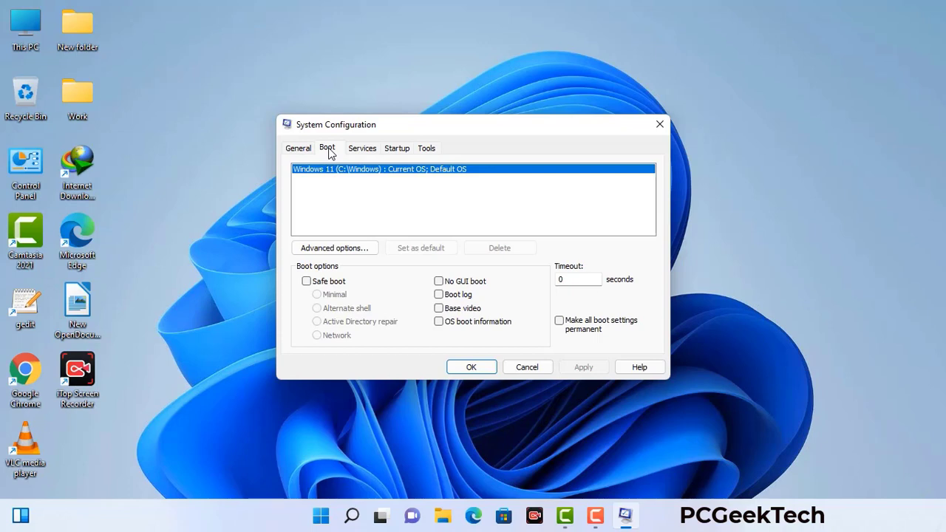
{"action": "left_click", "coordinate": [306, 282]}
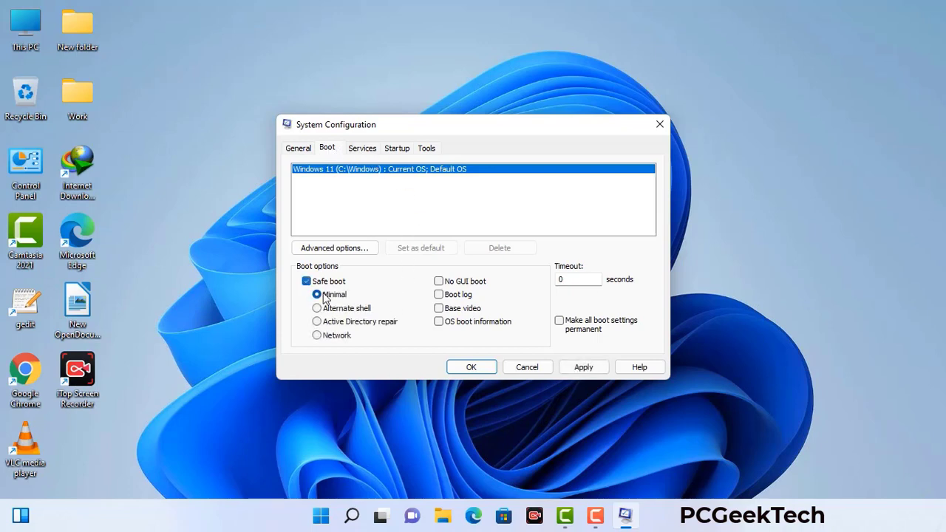
{"action": "left_click", "coordinate": [336, 336]}
{"action": "left_click", "coordinate": [583, 368]}
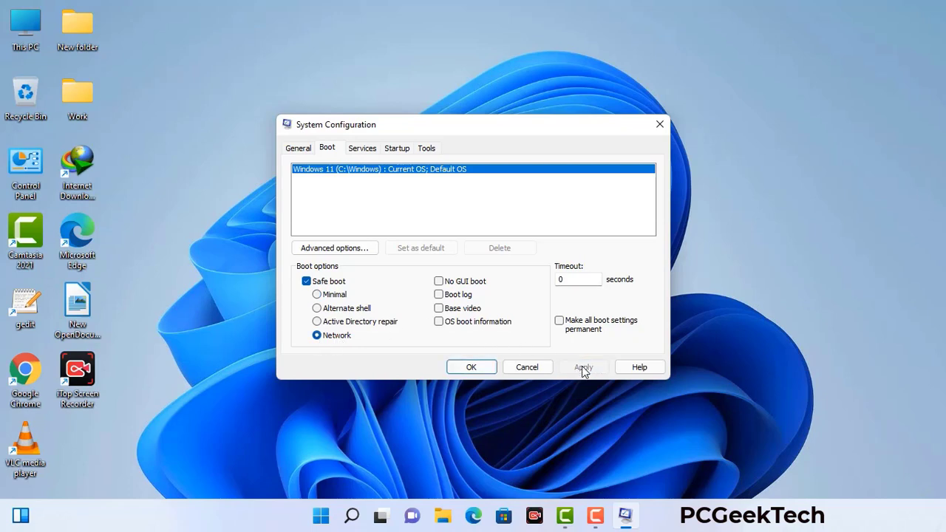
{"action": "left_click", "coordinate": [470, 367]}
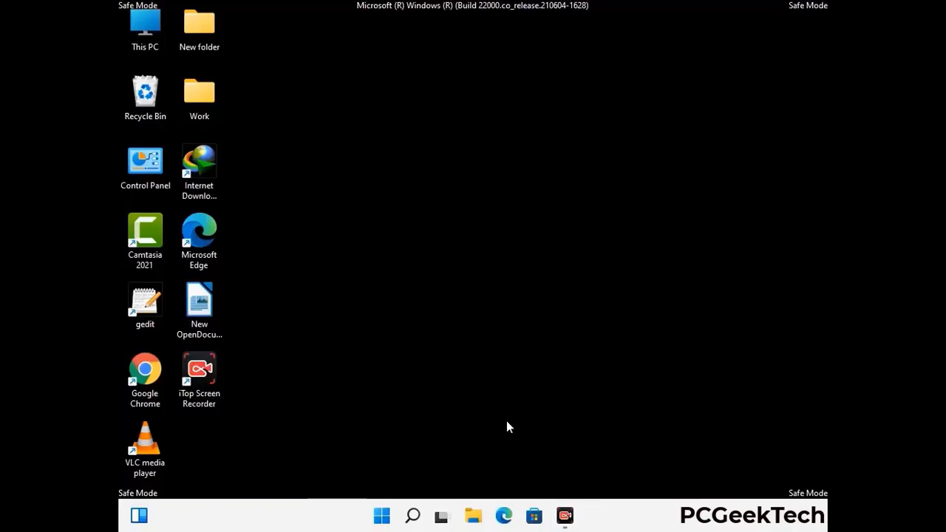
Enable 'Show hidden files, folders, and drives' in File Explorer Options, then close Control Panel.
{"action": "double_click", "coordinate": [145, 175]}
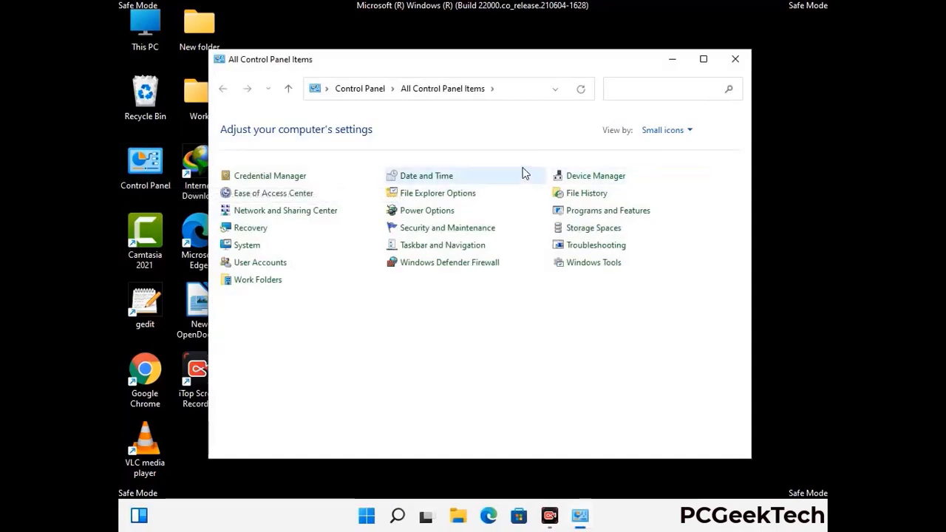
{"action": "left_click", "coordinate": [456, 198]}
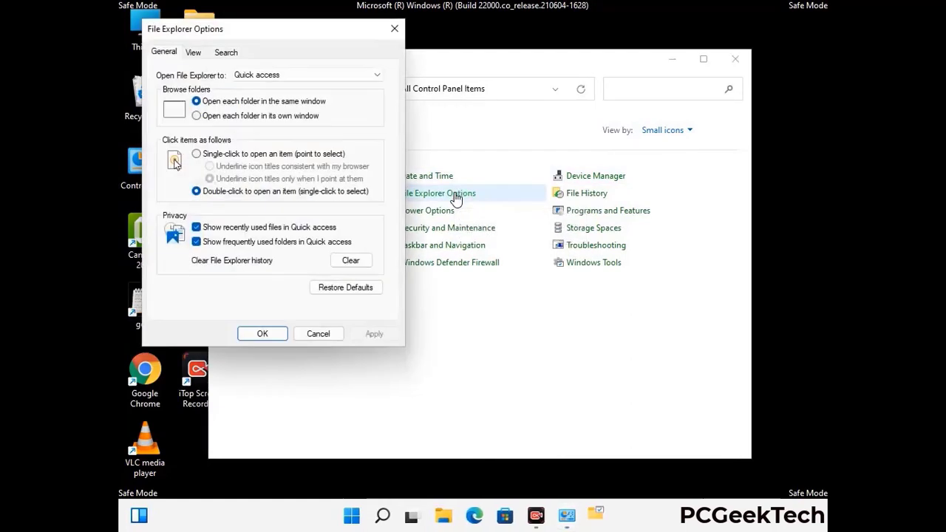
{"action": "left_click", "coordinate": [196, 52]}
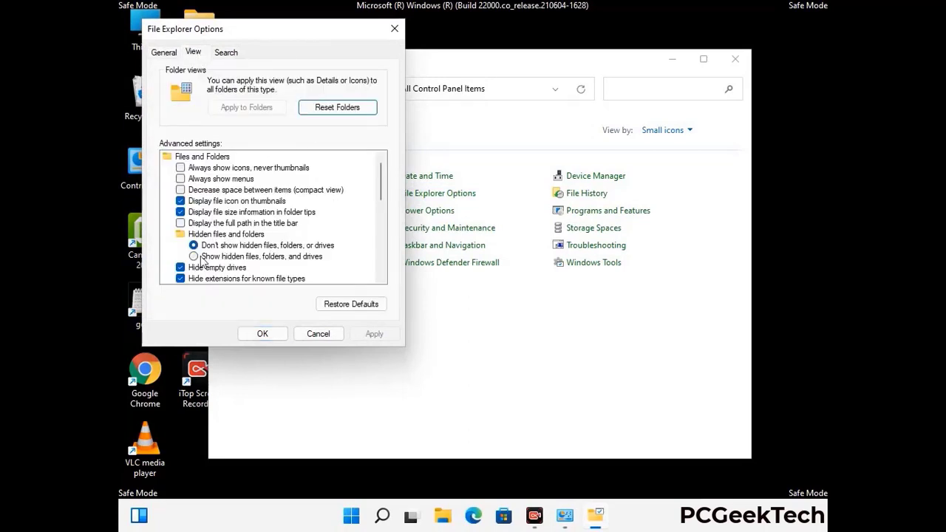
{"action": "left_click", "coordinate": [194, 257]}
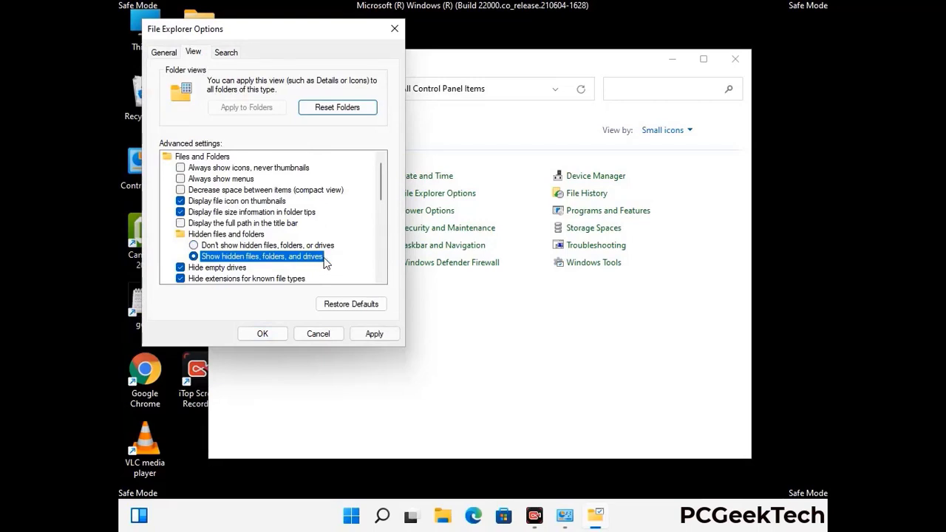
{"action": "left_click", "coordinate": [373, 334]}
{"action": "left_click", "coordinate": [374, 334]}
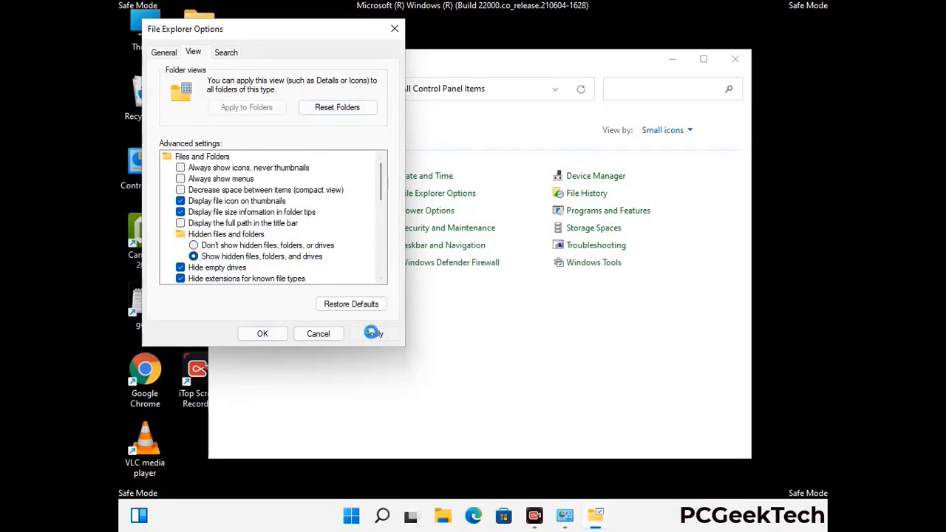
{"action": "left_click", "coordinate": [251, 334]}
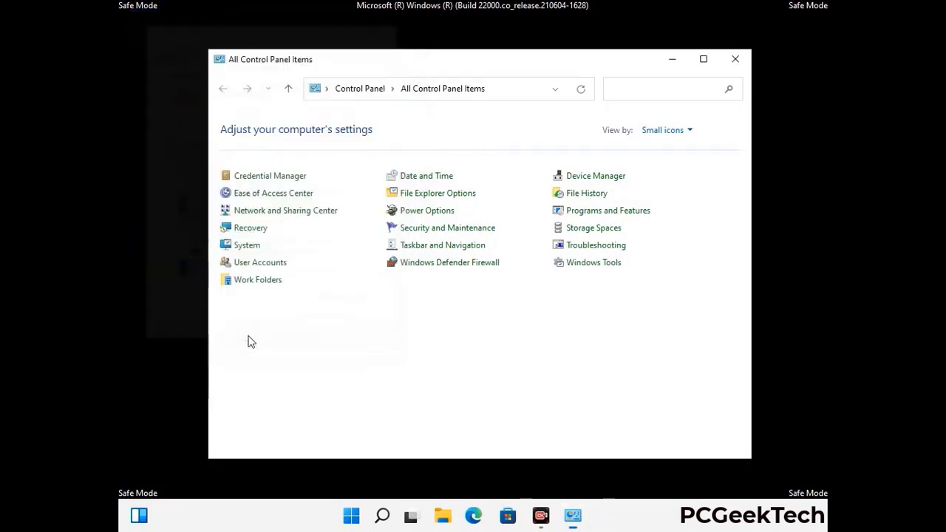
{"action": "left_click", "coordinate": [736, 59]}
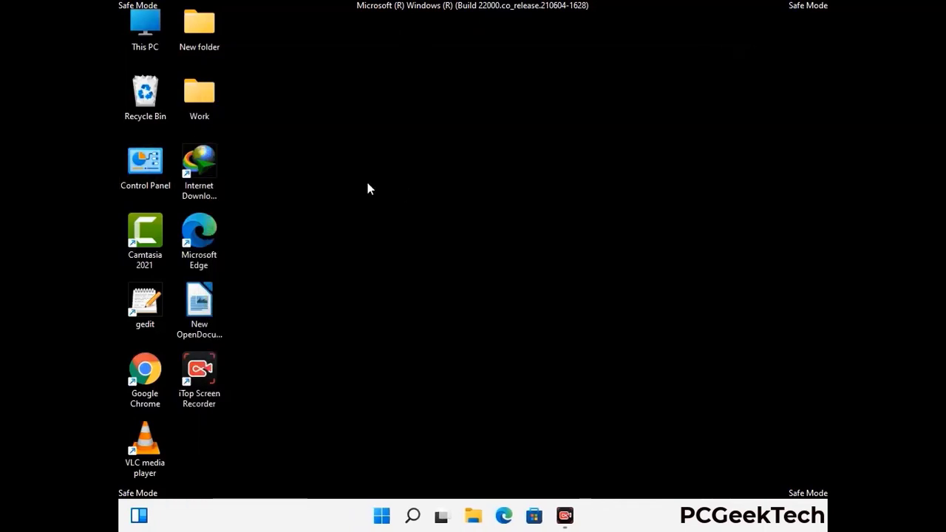
Browse in File Explorer to C:\Windows\System32\drivers\etc.
{"action": "double_click", "coordinate": [140, 46]}
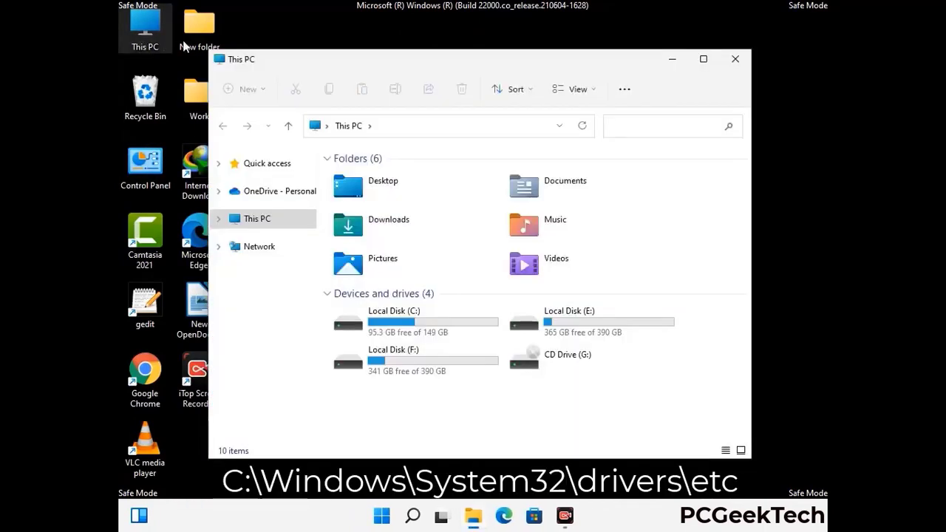
{"action": "double_click", "coordinate": [413, 324]}
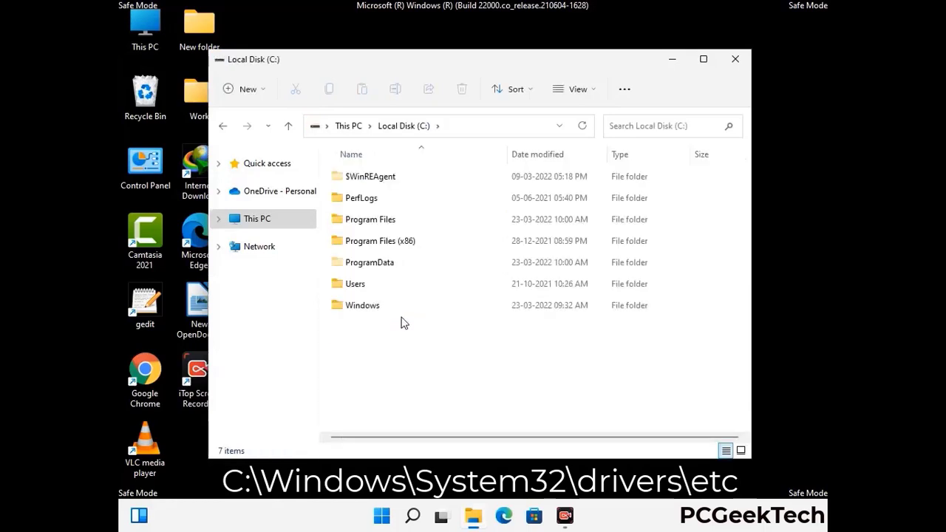
{"action": "double_click", "coordinate": [354, 305]}
{"action": "scroll", "coordinate": [471, 316], "scroll_direction": "down", "scroll_amount": 5}
{"action": "scroll", "coordinate": [466, 320], "scroll_direction": "down", "scroll_amount": 12}
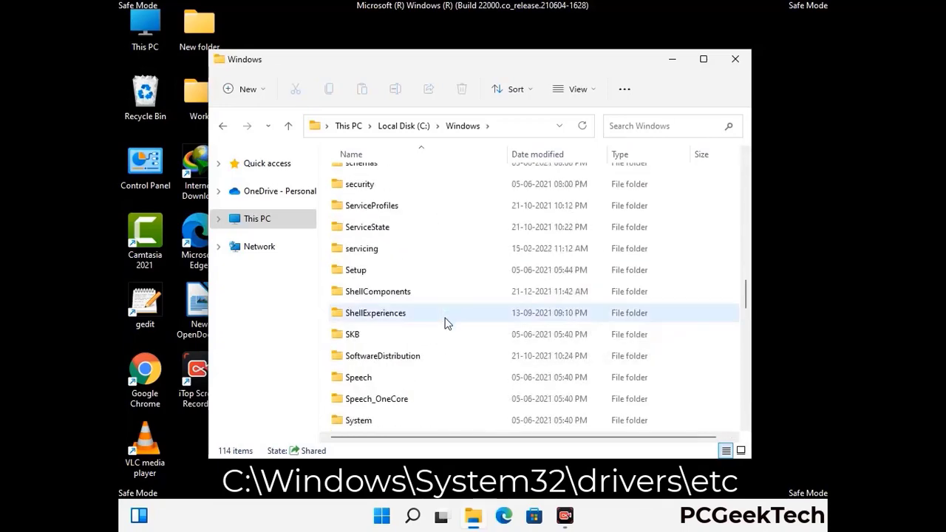
{"action": "scroll", "coordinate": [446, 323], "scroll_direction": "down", "scroll_amount": 2}
{"action": "double_click", "coordinate": [361, 312]}
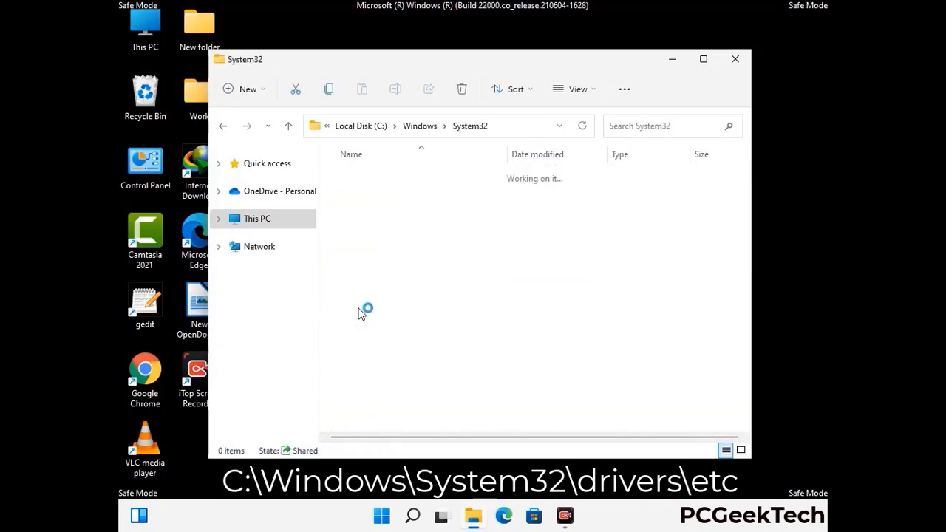
{"action": "scroll", "coordinate": [406, 322], "scroll_direction": "down", "scroll_amount": 5}
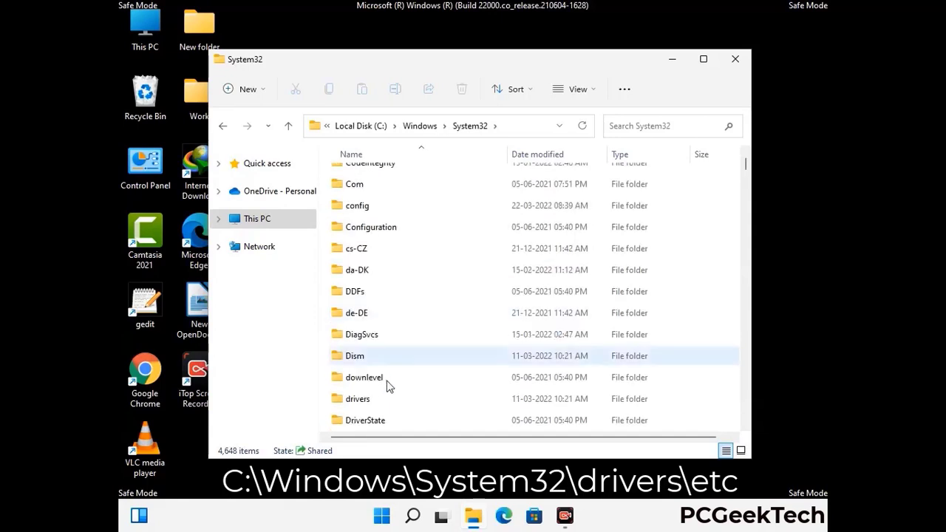
{"action": "double_click", "coordinate": [362, 401]}
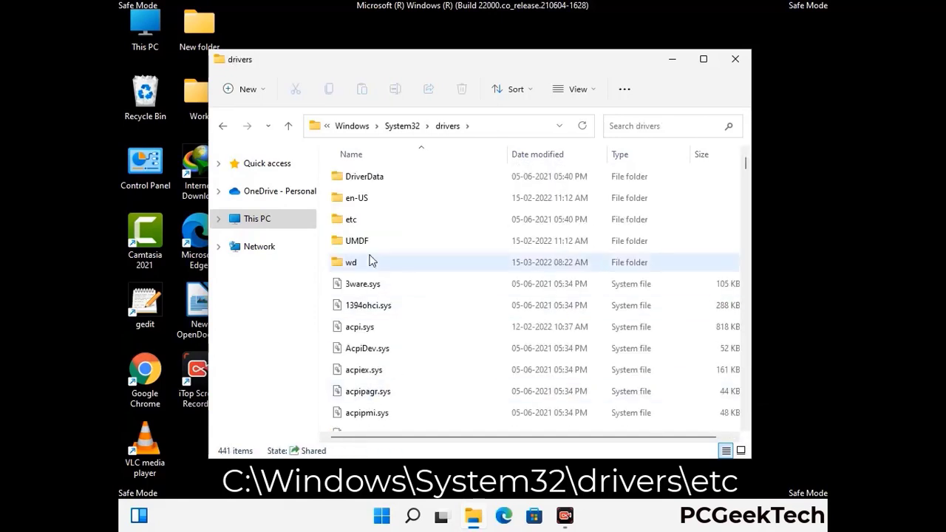
{"action": "double_click", "coordinate": [352, 219]}
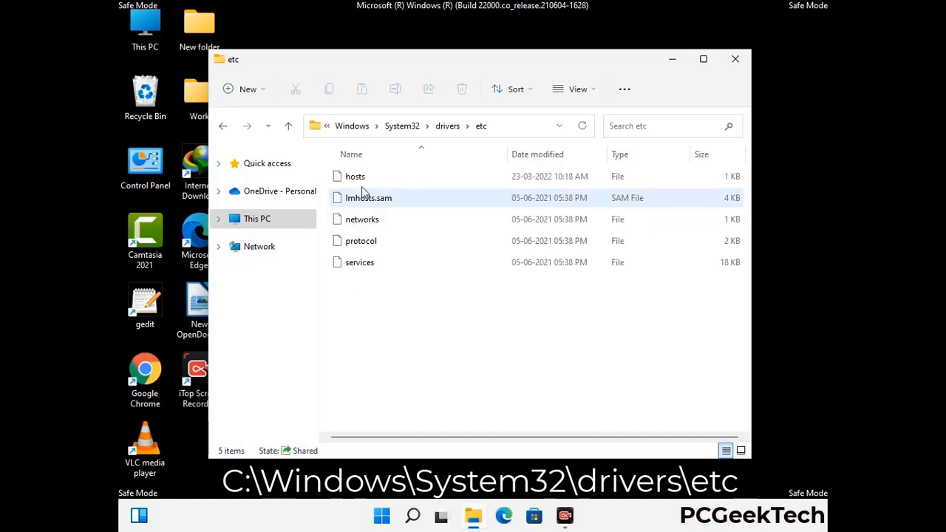
Open the hosts file with Notepad.
{"action": "left_click", "coordinate": [363, 181]}
{"action": "double_click", "coordinate": [363, 181]}
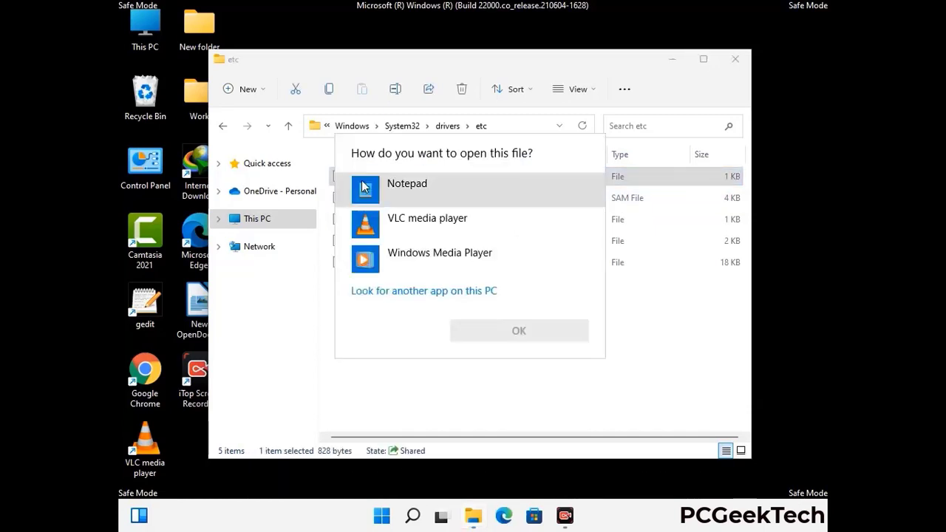
{"action": "left_click", "coordinate": [429, 191]}
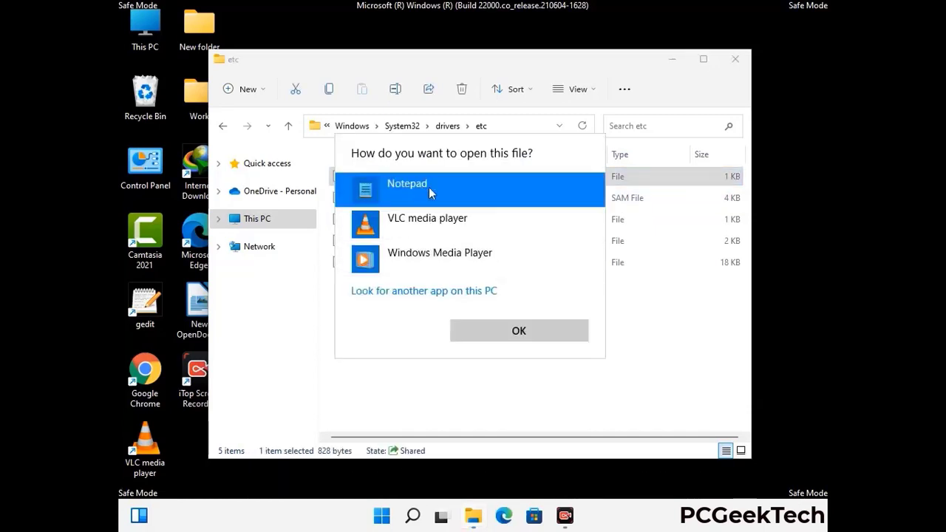
{"action": "left_click", "coordinate": [519, 332]}
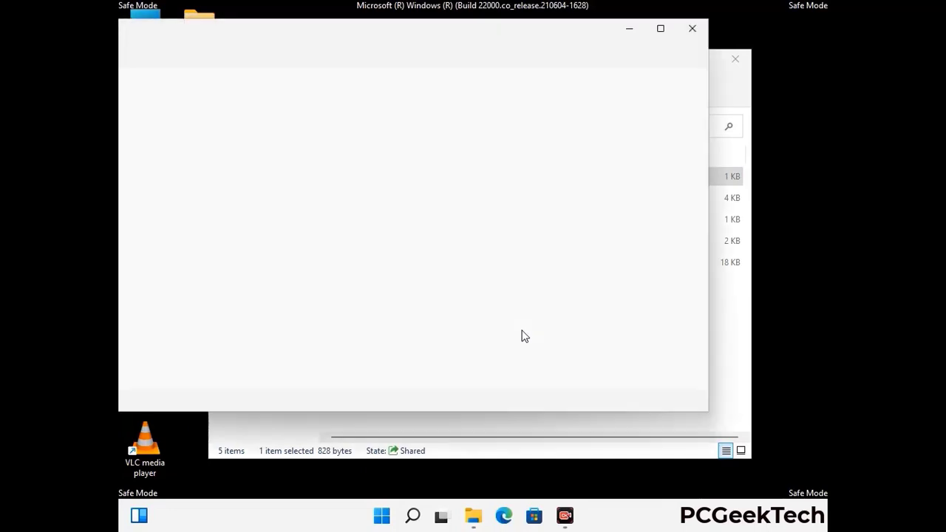
Add an empty line after the last localhost entry and save the hosts file.
{"action": "left_click_drag", "start_coordinate": [416, 40], "coordinate": [493, 42]}
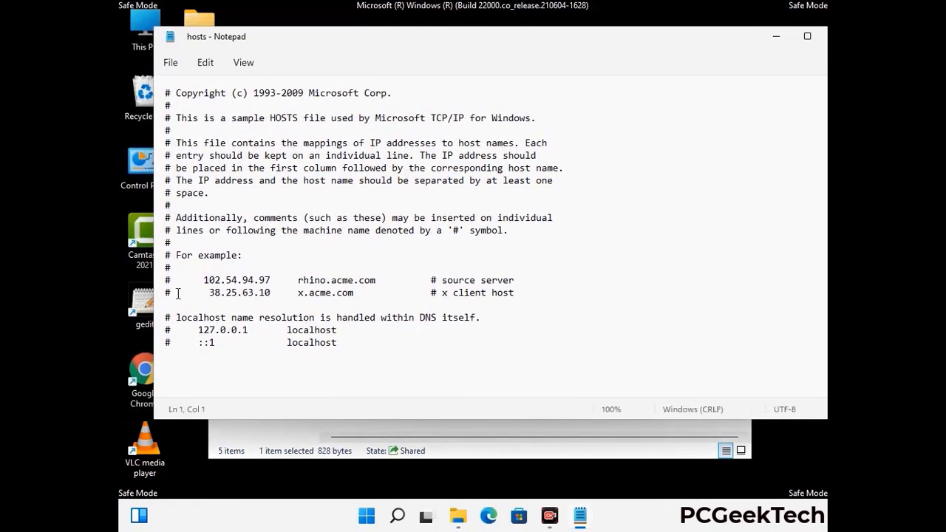
{"action": "left_click", "coordinate": [354, 346]}
{"action": "key", "text": "Return"}
{"action": "scroll", "coordinate": [192, 343], "scroll_direction": "down", "scroll_amount": 1}
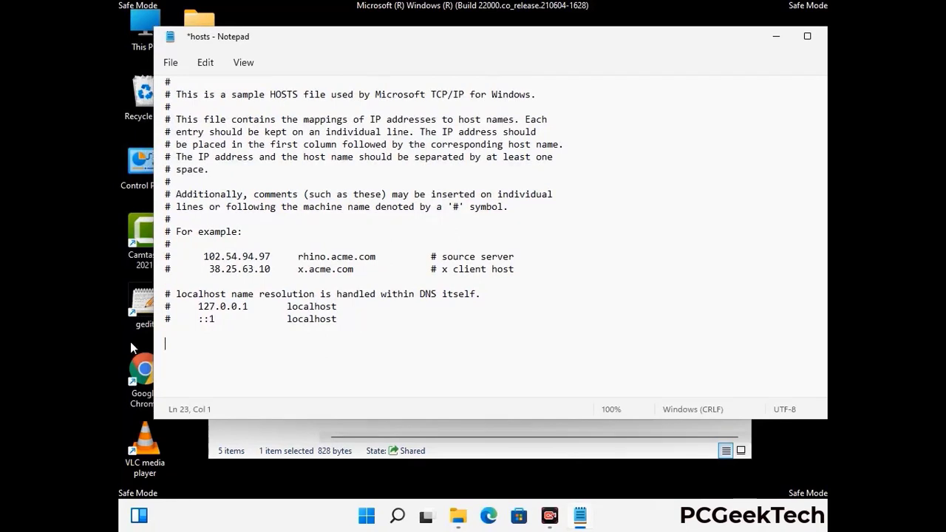
{"action": "left_click", "coordinate": [170, 64]}
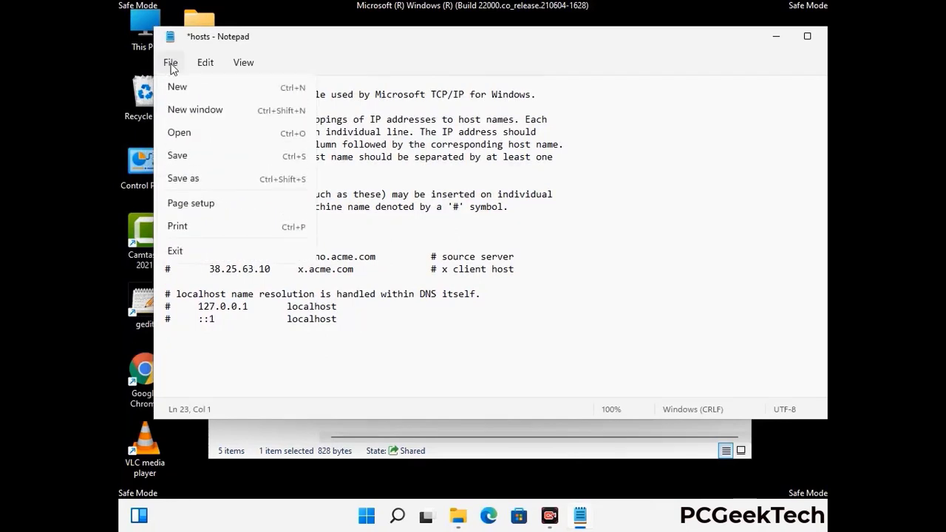
{"action": "left_click", "coordinate": [177, 157]}
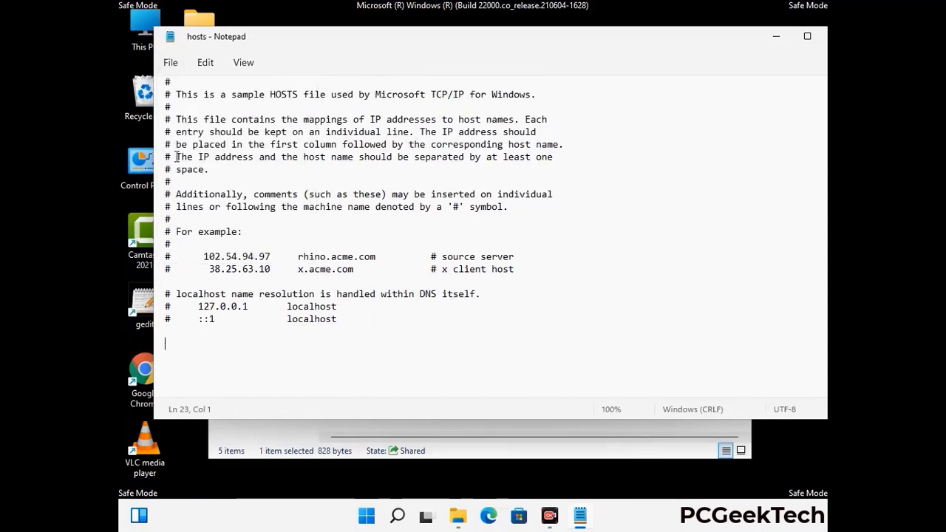
Close Notepad and the etc folder window.
{"action": "left_click_drag", "start_coordinate": [713, 42], "coordinate": [603, 41]}
{"action": "left_click", "coordinate": [729, 42]}
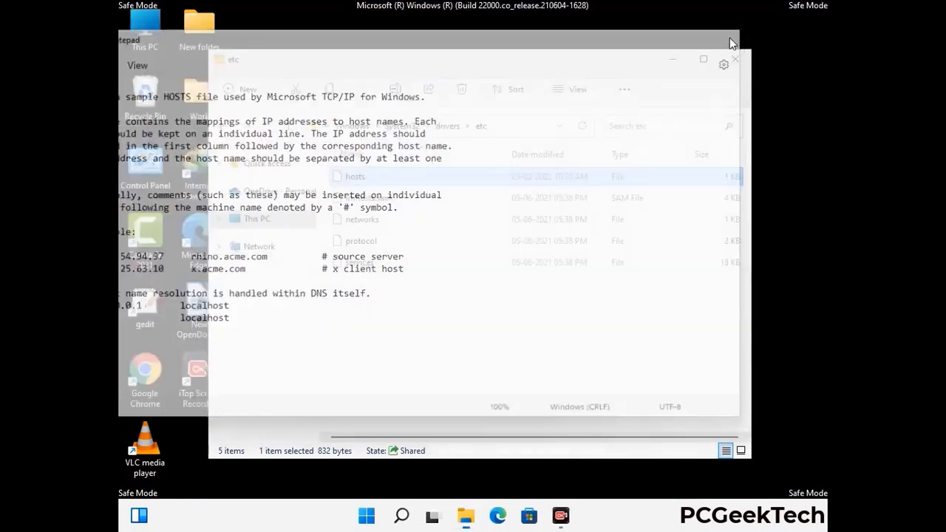
{"action": "left_click", "coordinate": [735, 58]}
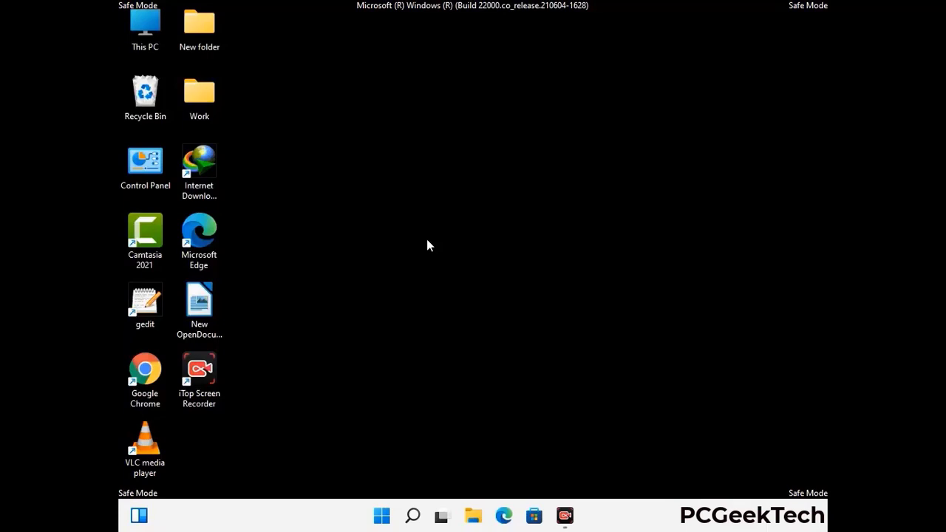
Open the AppData\Roaming folder by running %appdata% from Run.
{"action": "key", "text": "super+r"}
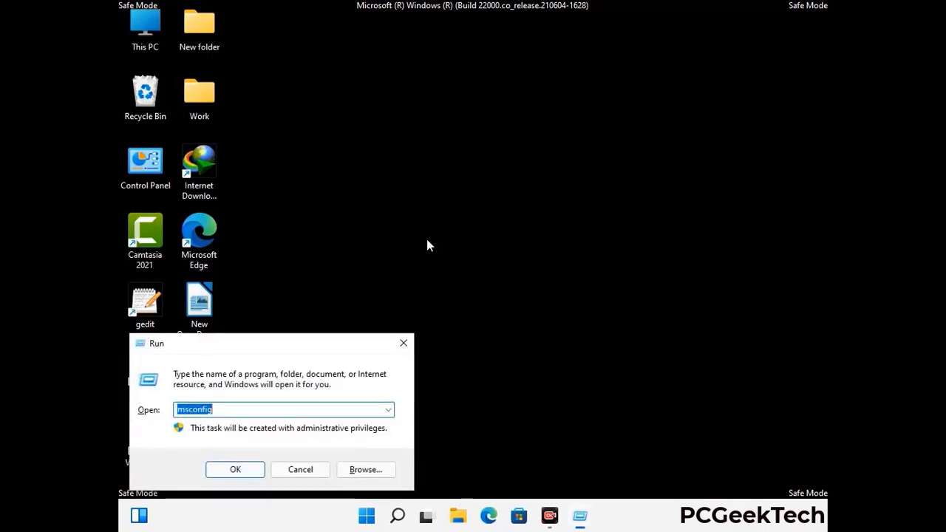
{"action": "left_click_drag", "start_coordinate": [271, 342], "coordinate": [439, 148]}
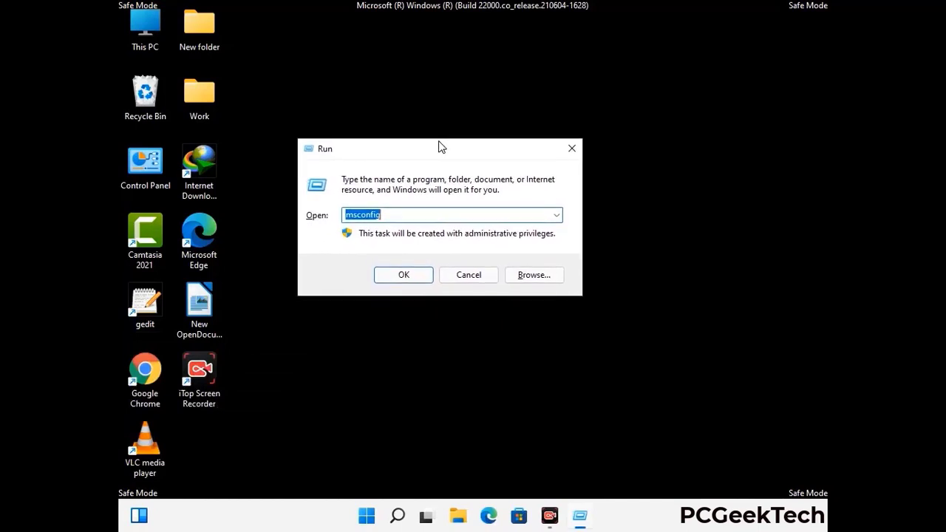
{"action": "type", "text": "%"}
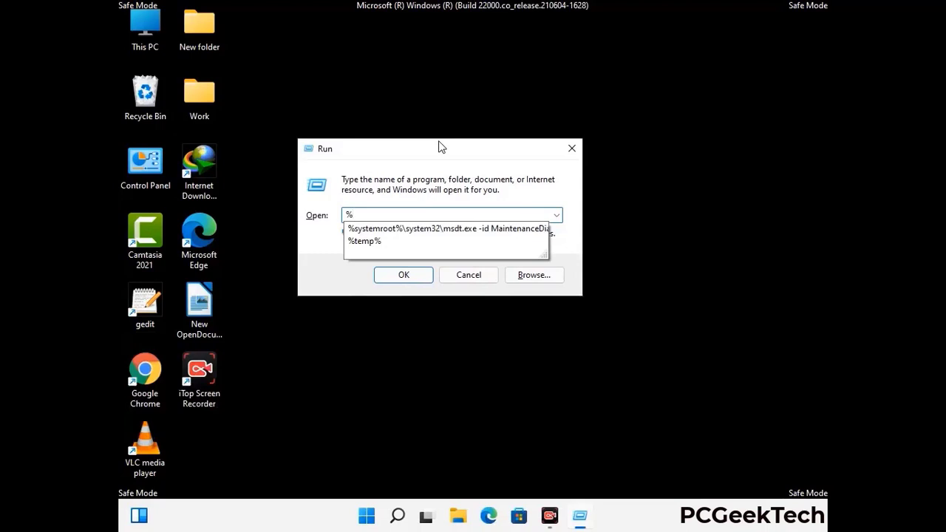
{"action": "type", "text": "appdata%"}
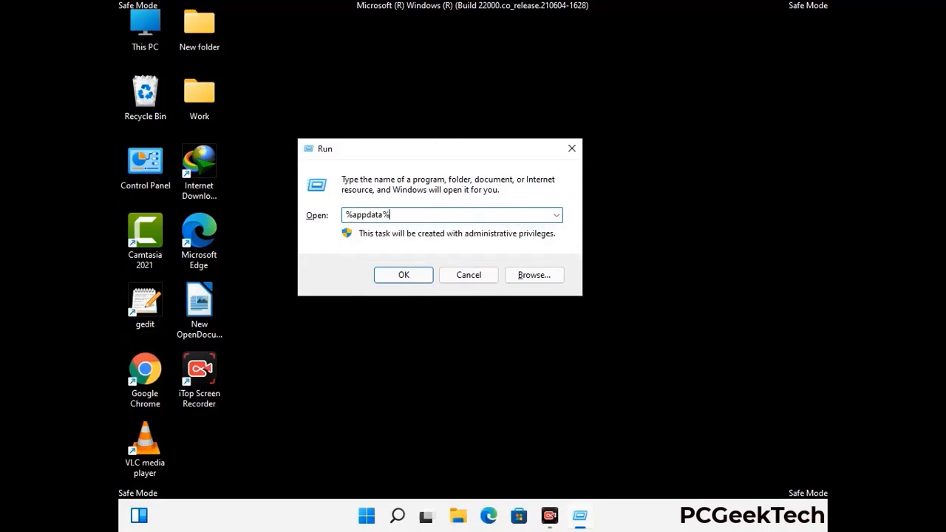
{"action": "key", "text": "Return"}
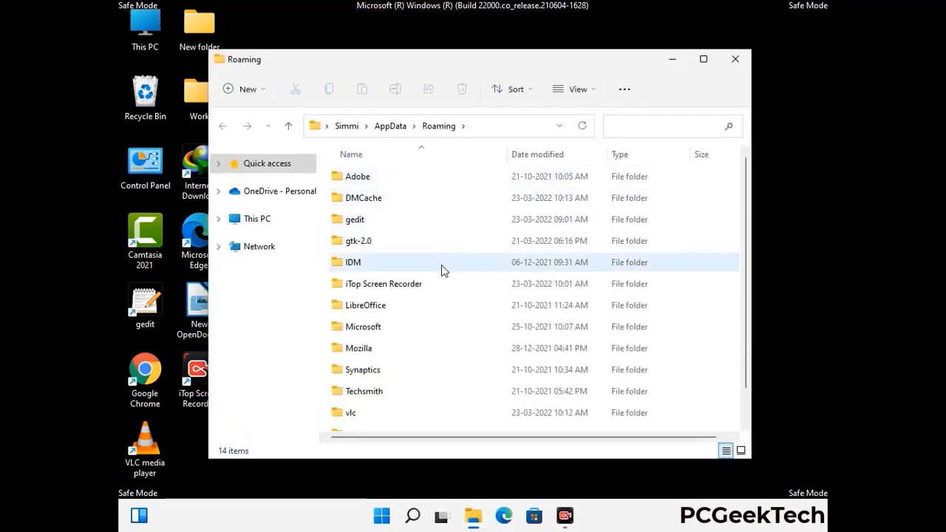
Delete the leftover Zoom folder and close the Roaming window.
{"action": "scroll", "coordinate": [439, 284], "scroll_direction": "down", "scroll_amount": 2}
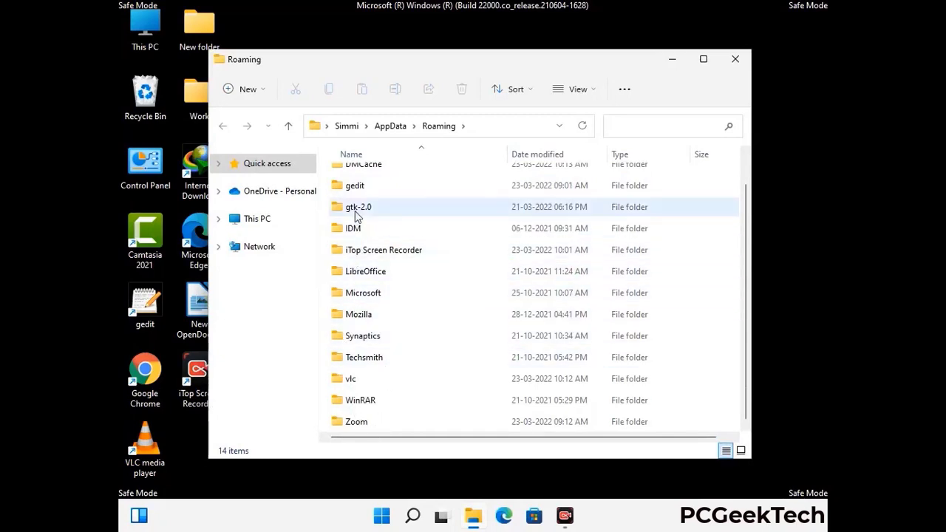
{"action": "scroll", "coordinate": [354, 229], "scroll_direction": "up", "scroll_amount": 1}
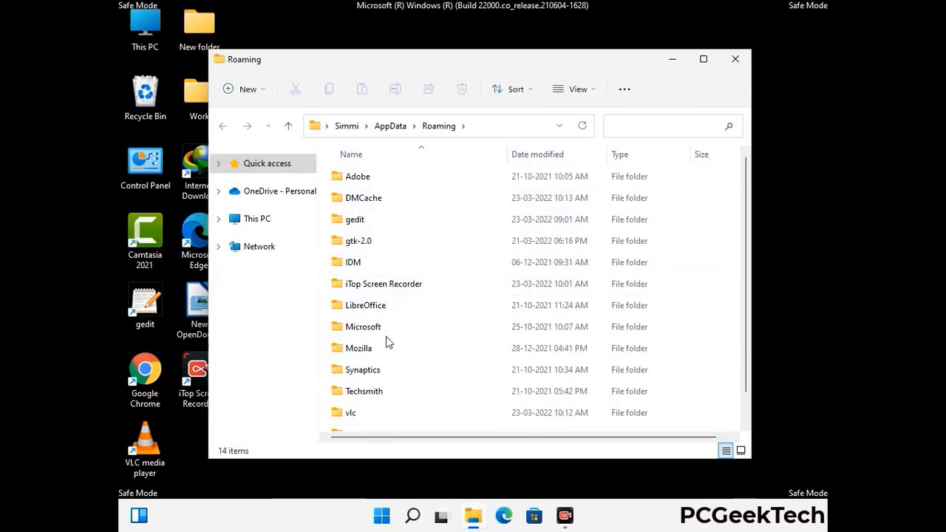
{"action": "scroll", "coordinate": [387, 345], "scroll_direction": "down", "scroll_amount": 2}
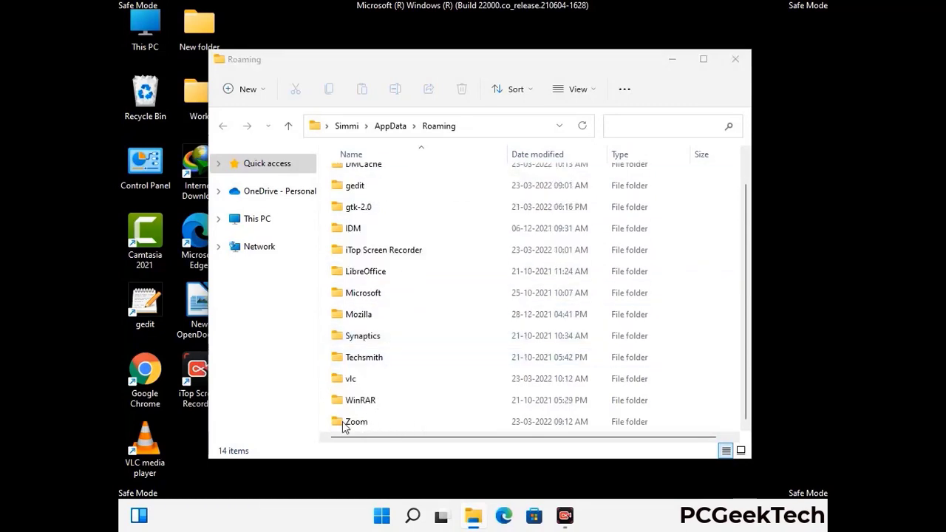
{"action": "left_click", "coordinate": [529, 419]}
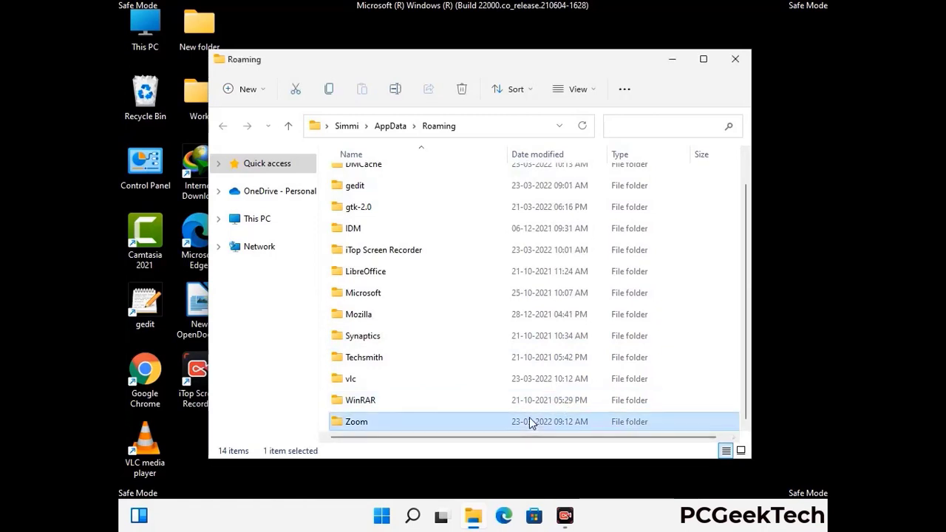
{"action": "left_click", "coordinate": [461, 88]}
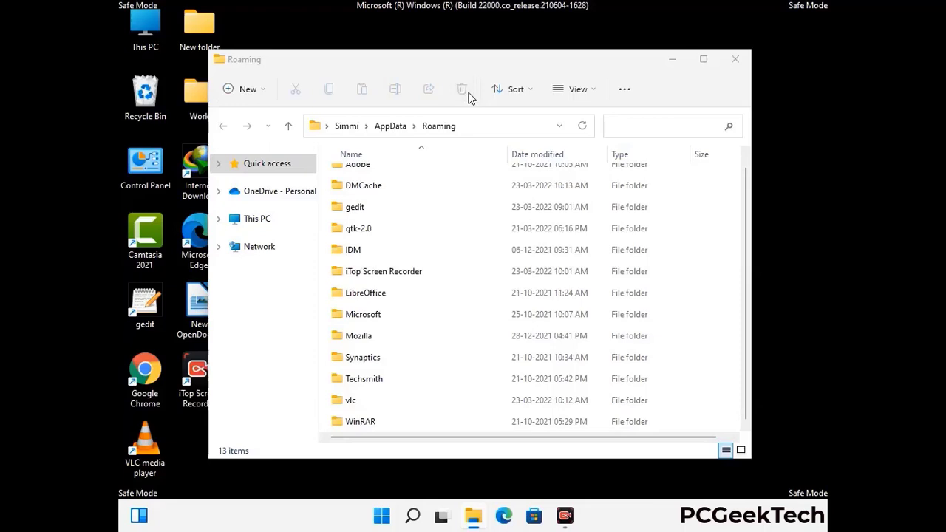
{"action": "left_click", "coordinate": [733, 62]}
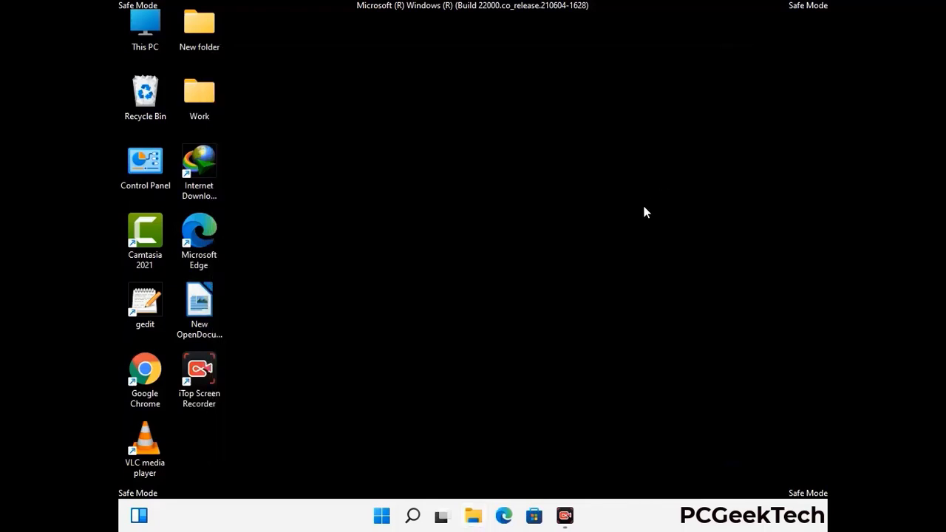
Open the AppData\Local folder by running %LocalAppData% from Run.
{"action": "key", "text": "super+r"}
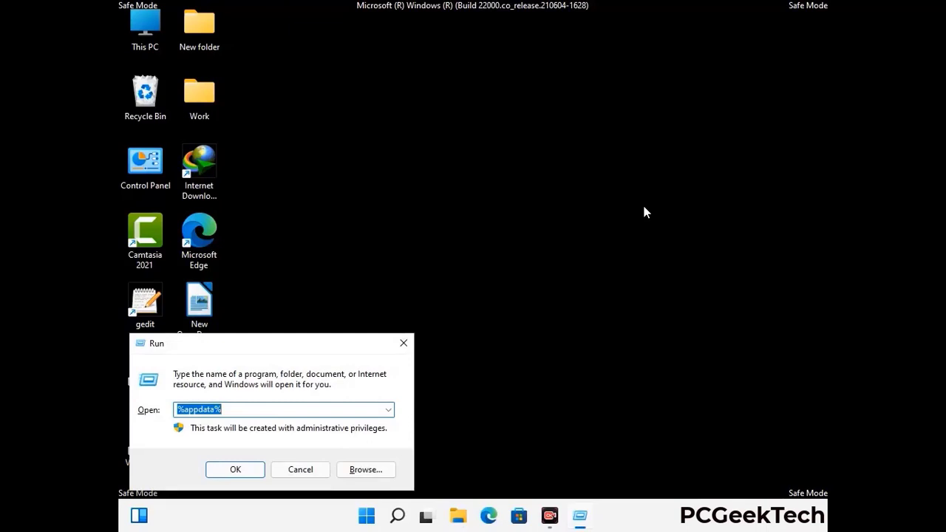
{"action": "left_click_drag", "start_coordinate": [297, 352], "coordinate": [495, 187]}
{"action": "type", "text": "%Local"}
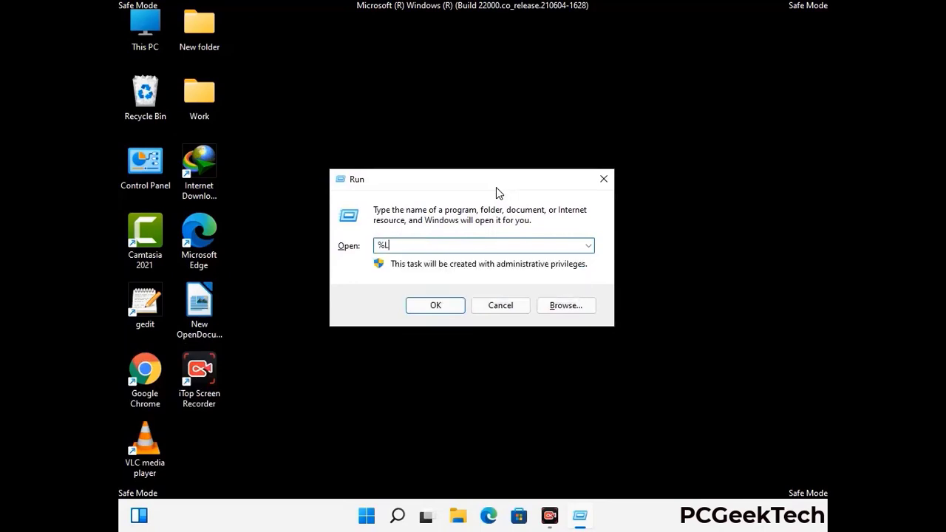
{"action": "type", "text": "App"}
{"action": "key", "text": "Return"}
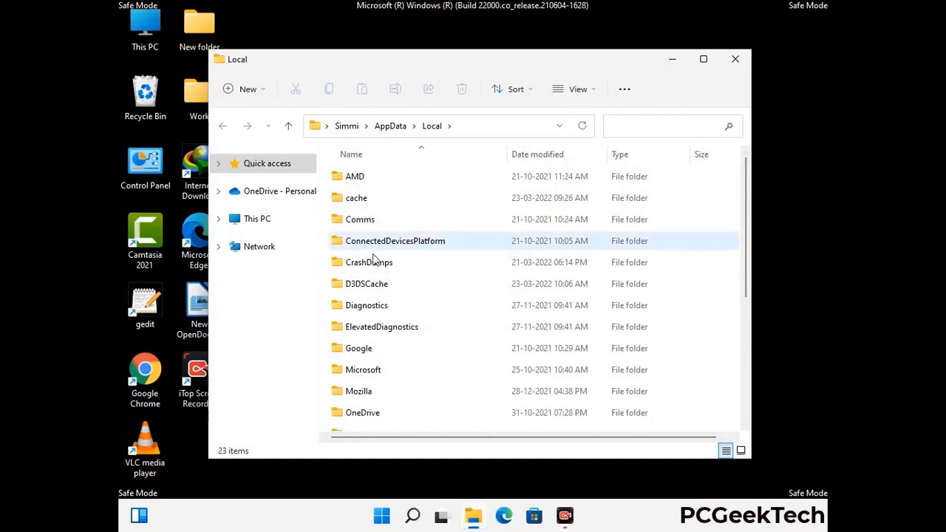
Delete the leftover Mozilla folder and close the Local window.
{"action": "scroll", "coordinate": [395, 328], "scroll_direction": "down", "scroll_amount": 1}
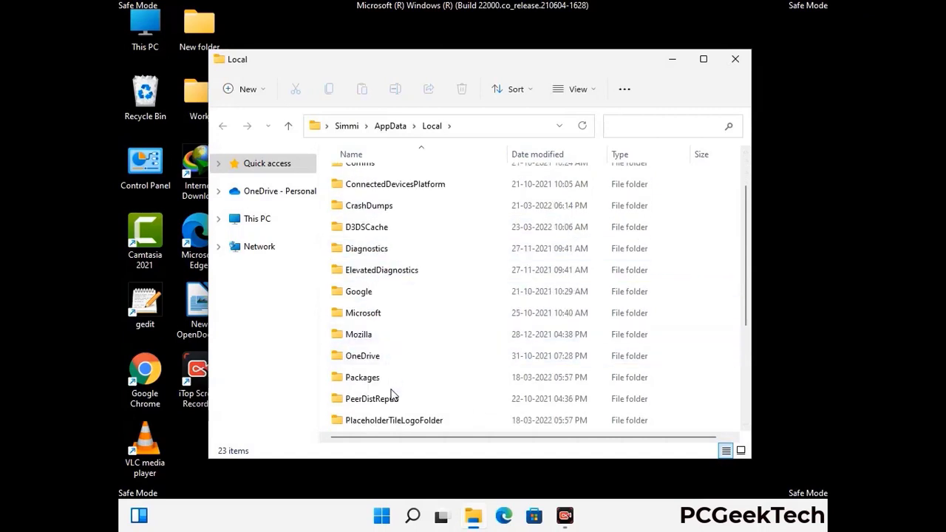
{"action": "left_click", "coordinate": [370, 338]}
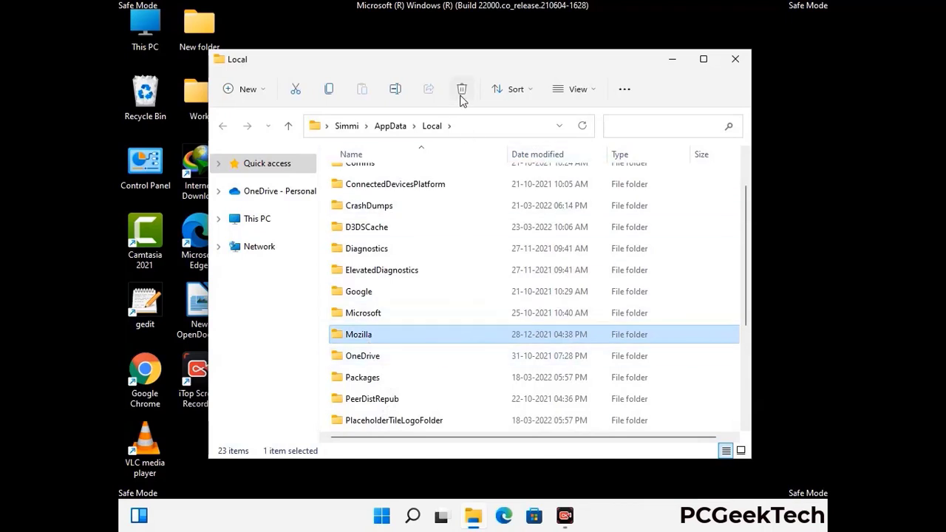
{"action": "left_click", "coordinate": [460, 96]}
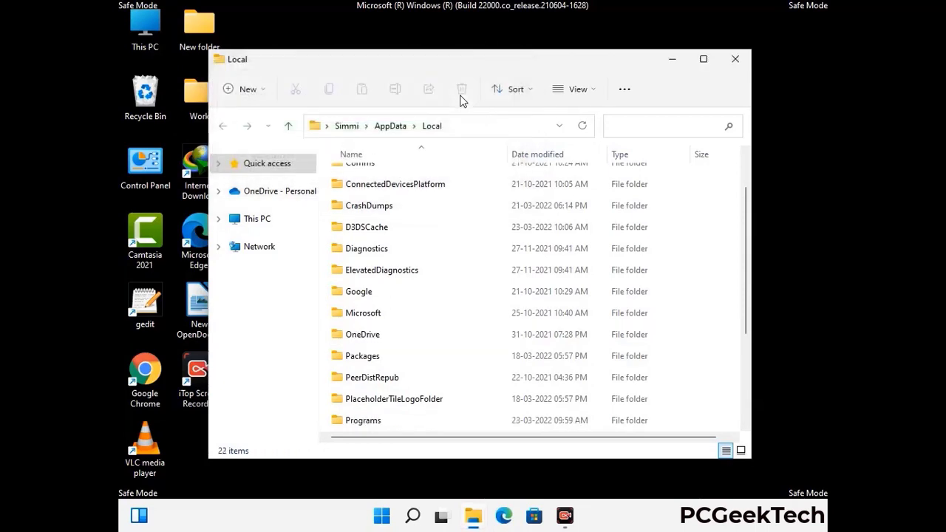
{"action": "left_click", "coordinate": [736, 67]}
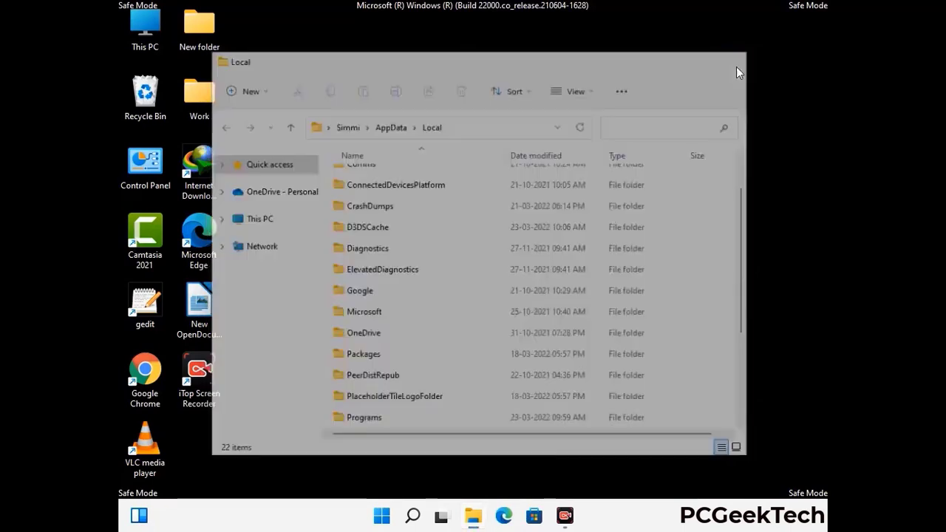
Open C:\ProgramData from the Run prompt.
{"action": "key", "text": "super+r"}
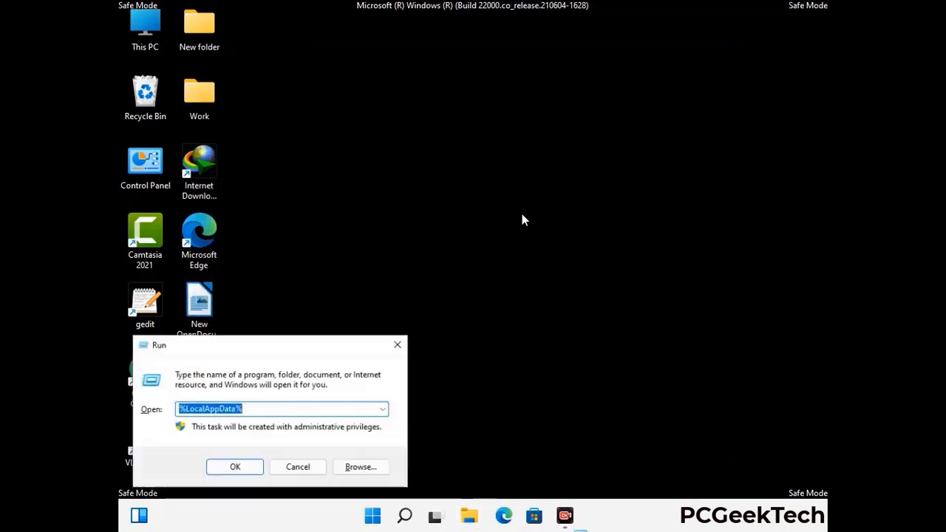
{"action": "left_click_drag", "start_coordinate": [243, 354], "coordinate": [432, 193]}
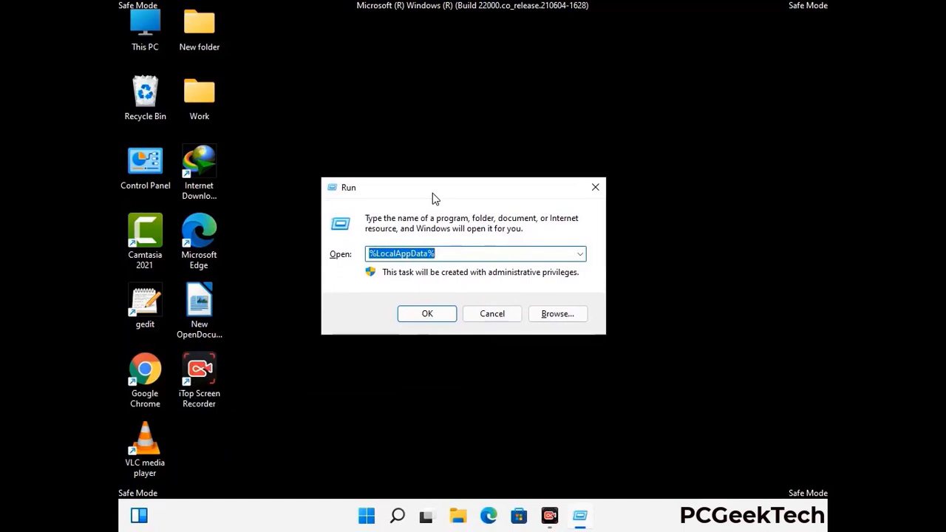
{"action": "type", "text": "%"}
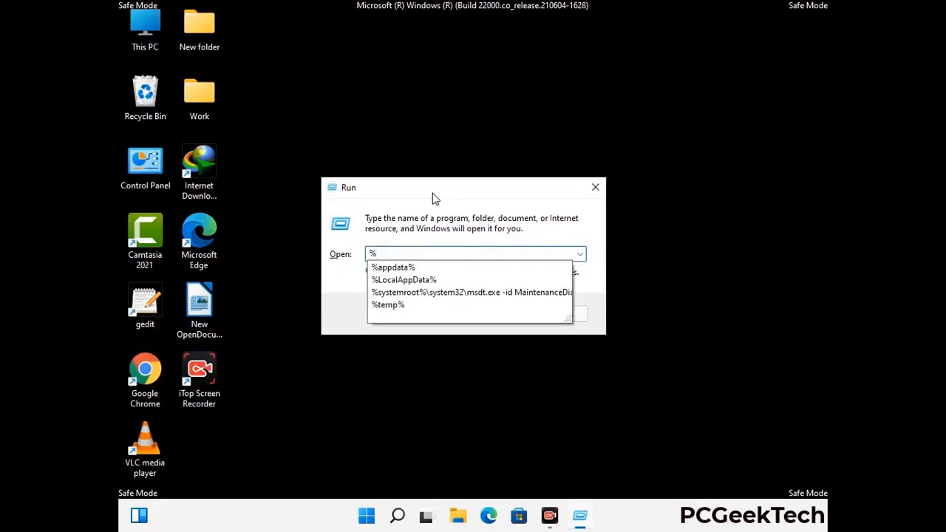
{"action": "type", "text": "ProgramData%"}
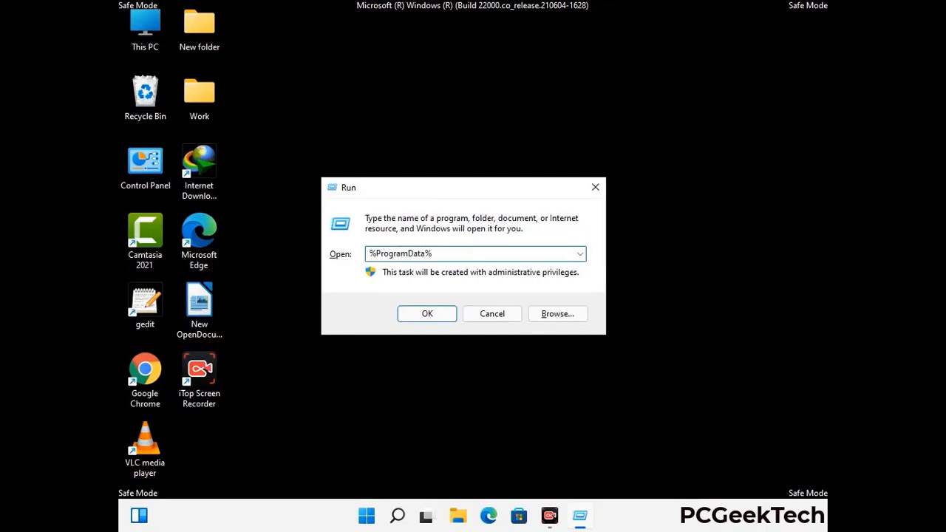
{"action": "key", "text": "Return"}
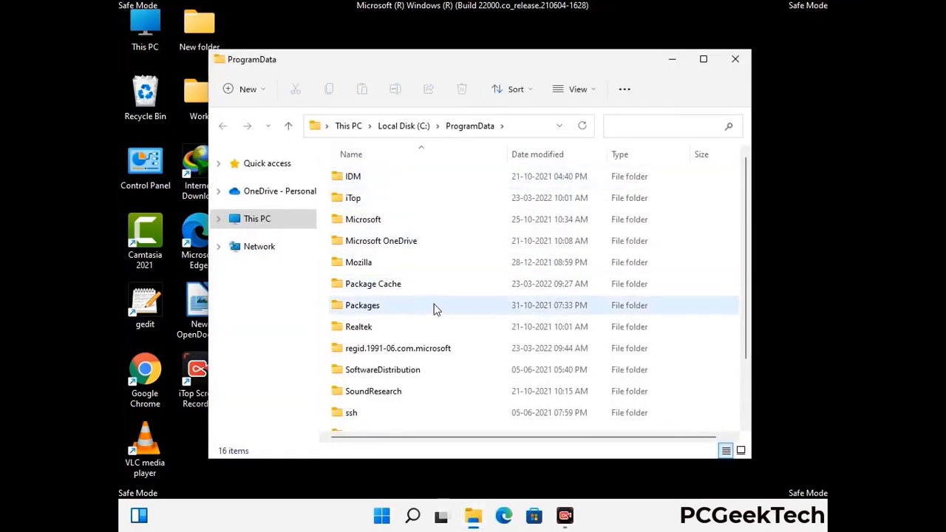
Delete the Mozilla folder from ProgramData and close the window.
{"action": "scroll", "coordinate": [435, 311], "scroll_direction": "down", "scroll_amount": 1}
{"action": "scroll", "coordinate": [434, 325], "scroll_direction": "down", "scroll_amount": 1}
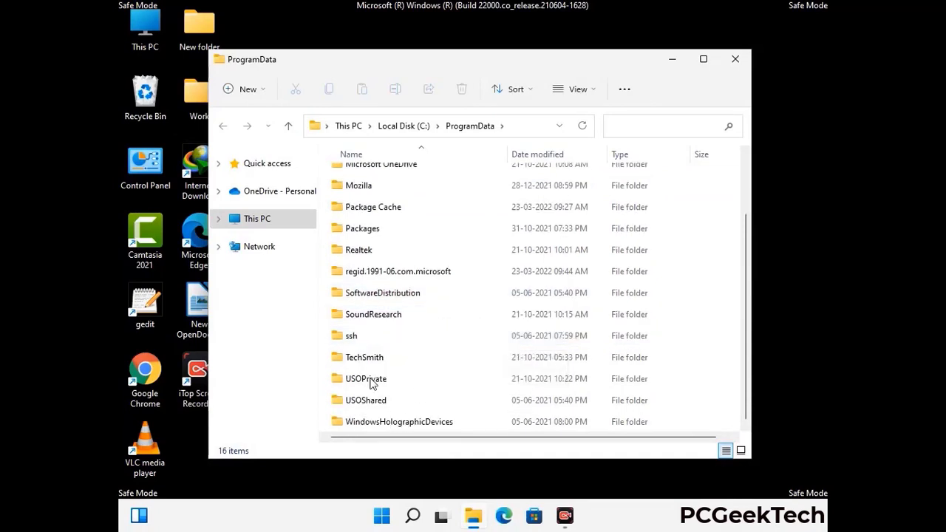
{"action": "left_click", "coordinate": [369, 185]}
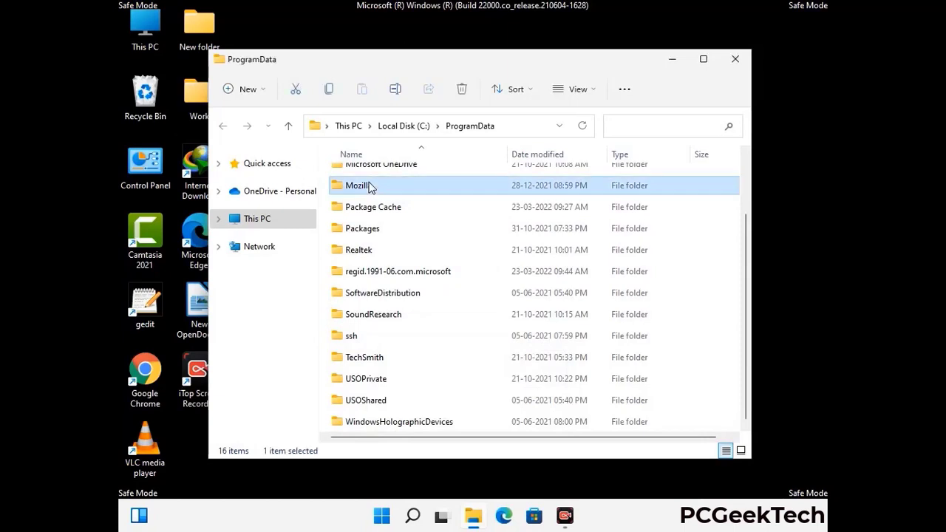
{"action": "left_click", "coordinate": [462, 89]}
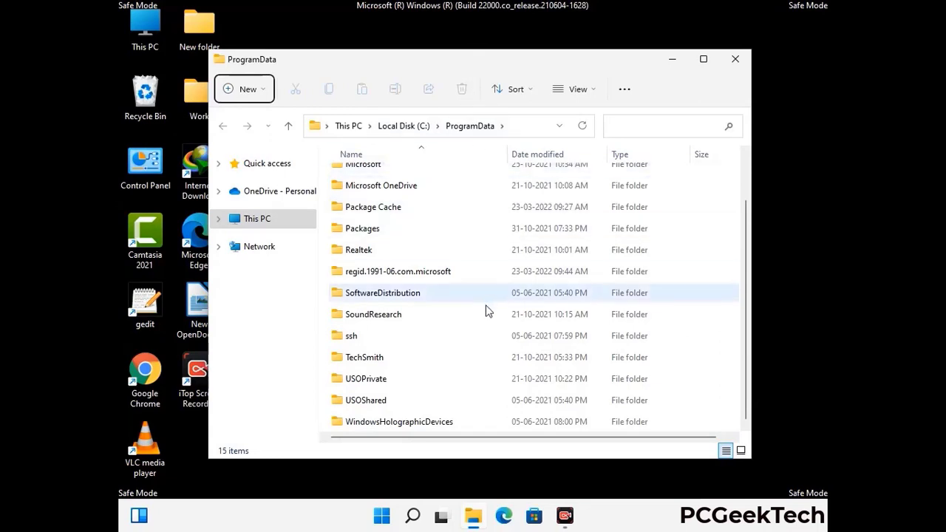
{"action": "scroll", "coordinate": [487, 312], "scroll_direction": "up", "scroll_amount": 1}
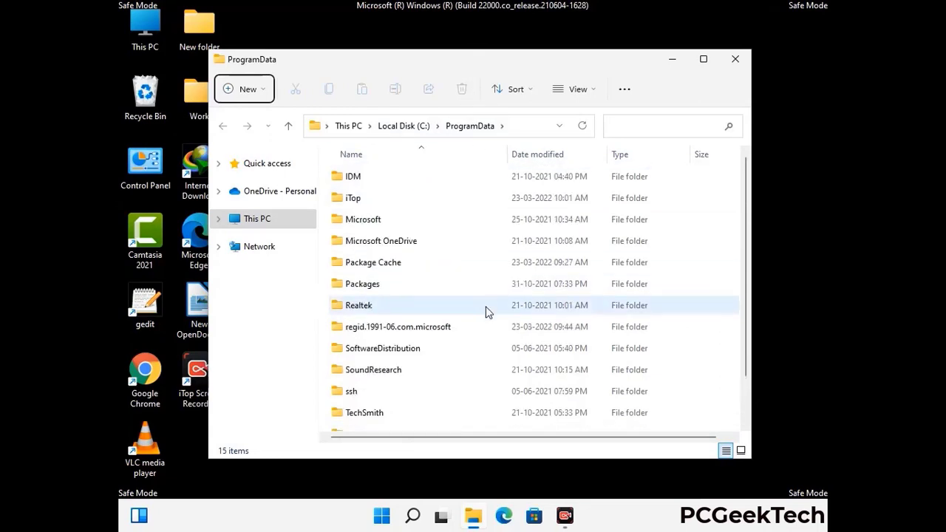
{"action": "left_click", "coordinate": [742, 63]}
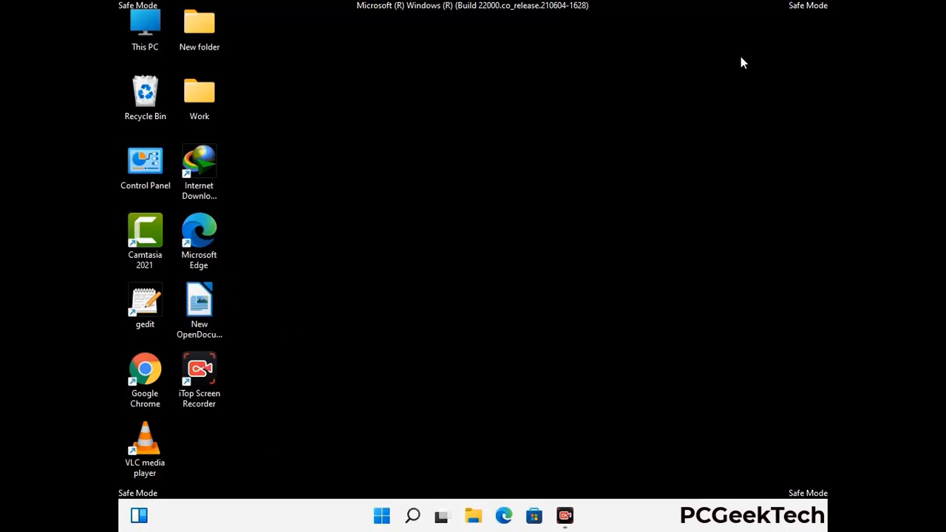
{"action": "key", "text": "super+r"}
{"action": "left_click_drag", "start_coordinate": [308, 341], "coordinate": [491, 185]}
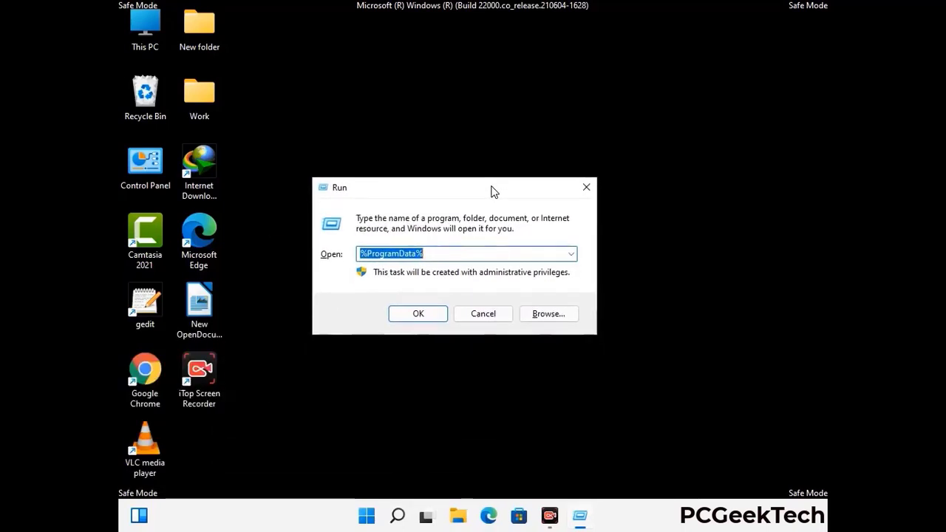
{"action": "type", "text": "%Wi"}
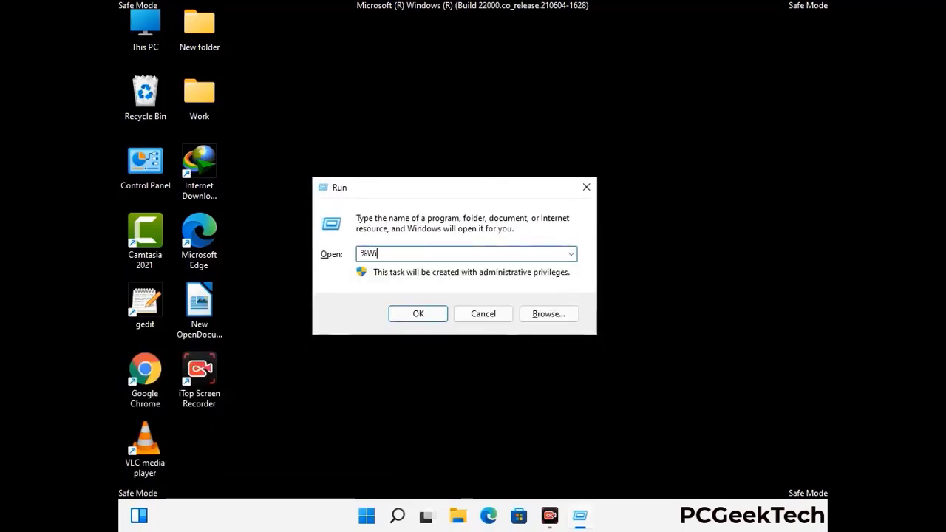
{"action": "type", "text": "nDir%"}
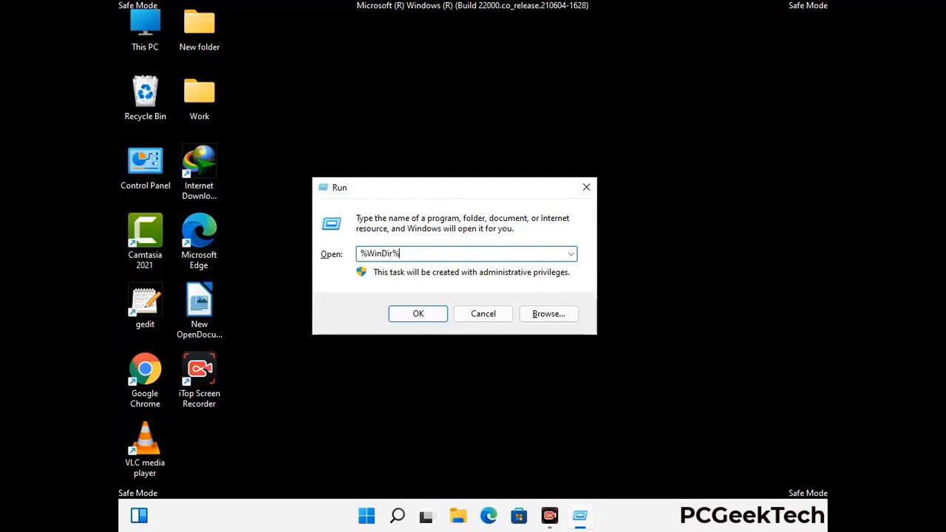
{"action": "key", "text": "Return"}
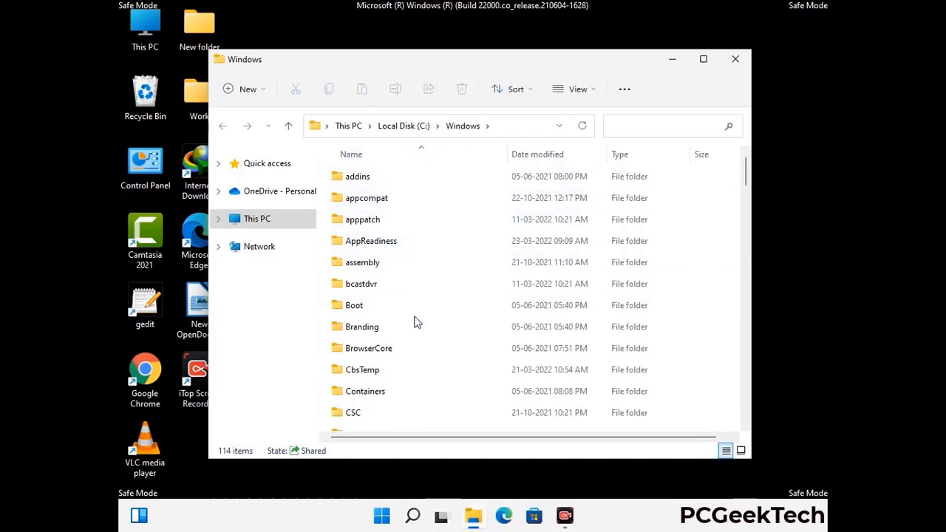
{"action": "scroll", "coordinate": [415, 325], "scroll_direction": "down", "scroll_amount": 1}
{"action": "scroll", "coordinate": [415, 328], "scroll_direction": "down", "scroll_amount": 3}
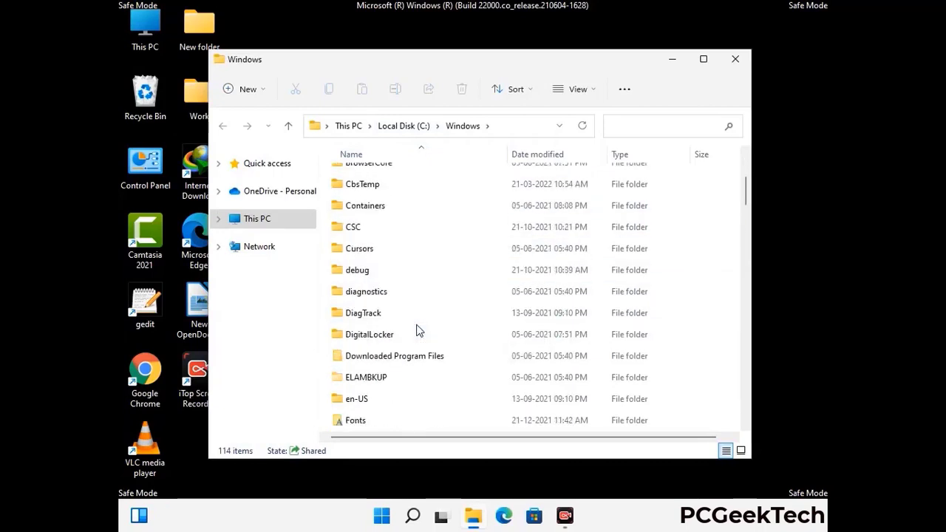
{"action": "scroll", "coordinate": [416, 333], "scroll_direction": "down", "scroll_amount": 5}
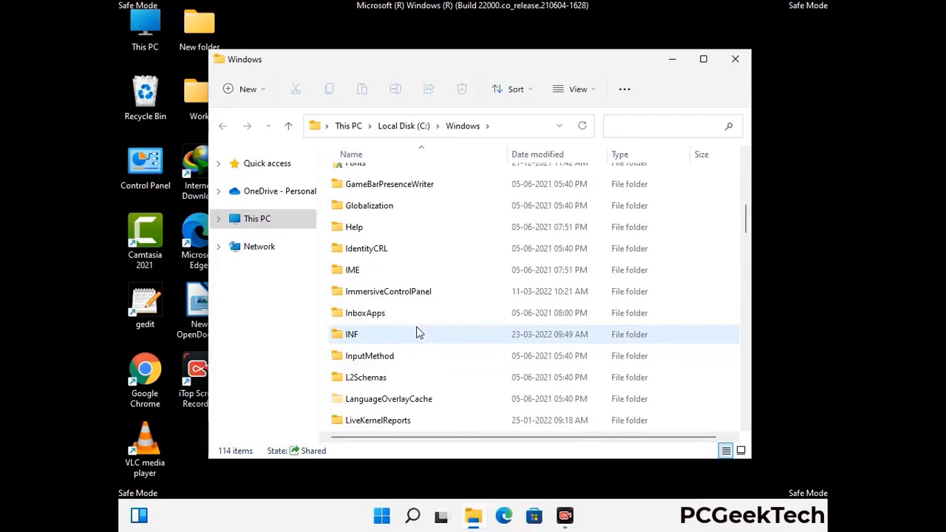
{"action": "scroll", "coordinate": [416, 332], "scroll_direction": "down", "scroll_amount": 4}
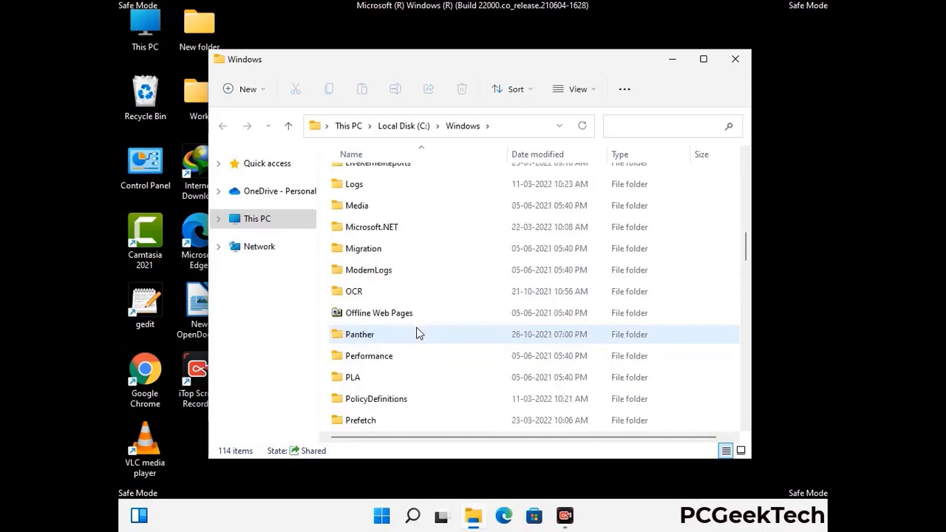
{"action": "scroll", "coordinate": [416, 334], "scroll_direction": "down", "scroll_amount": 6}
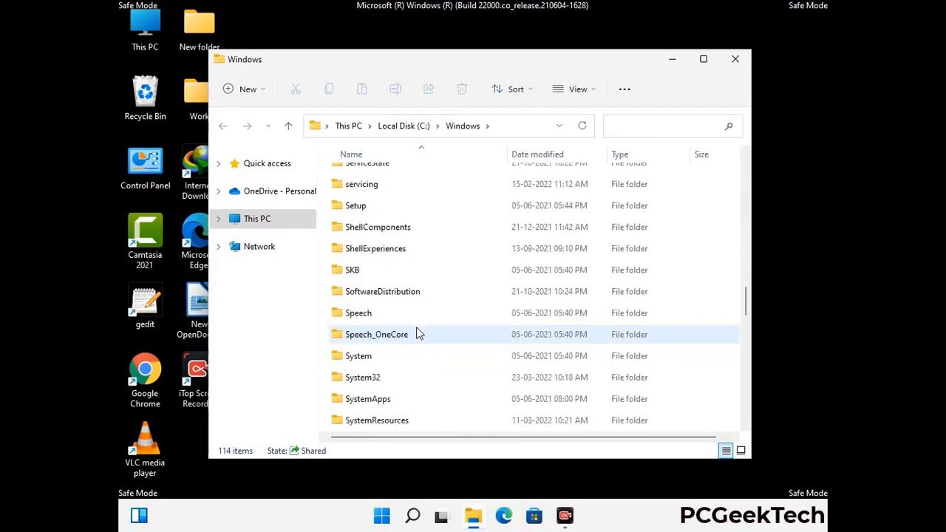
{"action": "scroll", "coordinate": [416, 334], "scroll_direction": "down", "scroll_amount": 7}
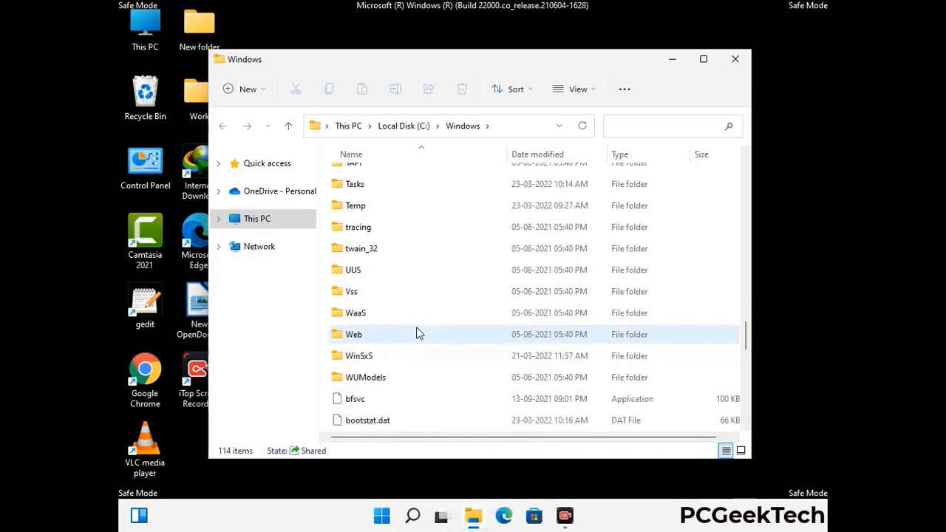
{"action": "scroll", "coordinate": [416, 334], "scroll_direction": "down", "scroll_amount": 8}
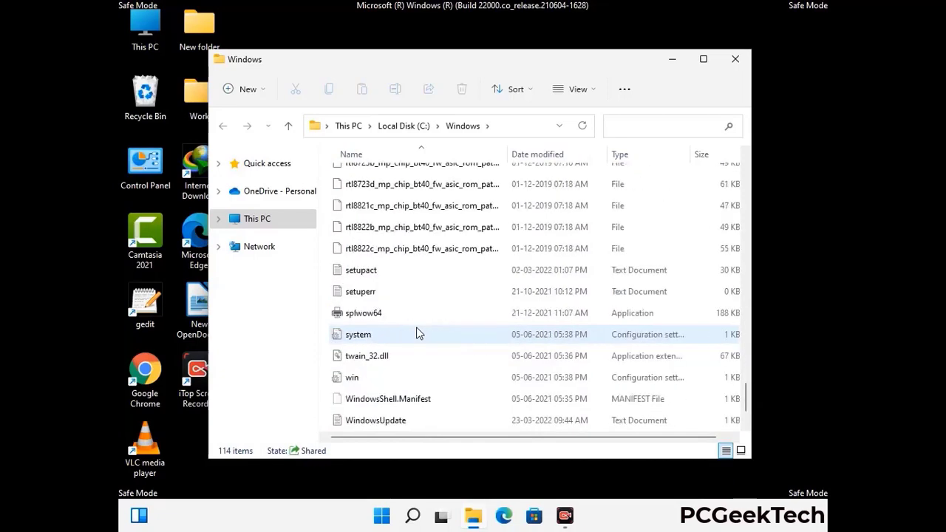
{"action": "scroll", "coordinate": [416, 333], "scroll_direction": "up", "scroll_amount": 12}
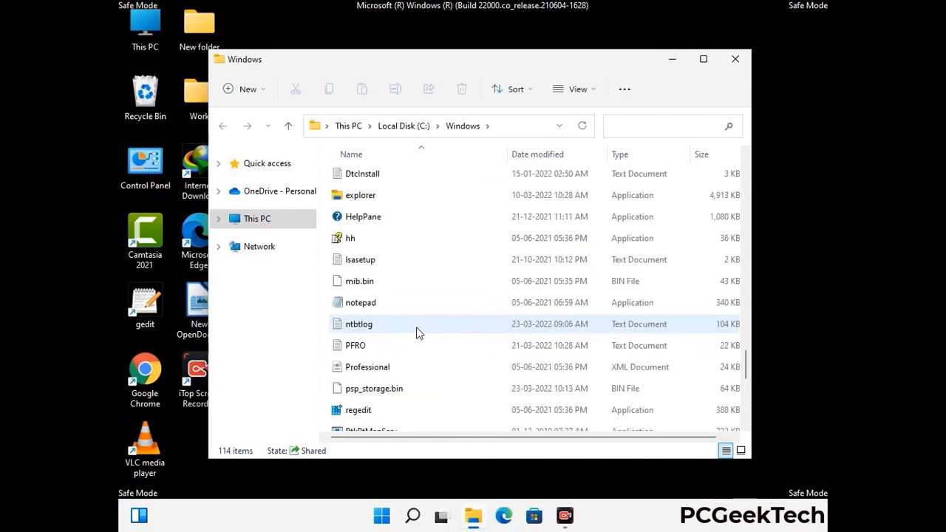
{"action": "scroll", "coordinate": [416, 333], "scroll_direction": "up", "scroll_amount": 3}
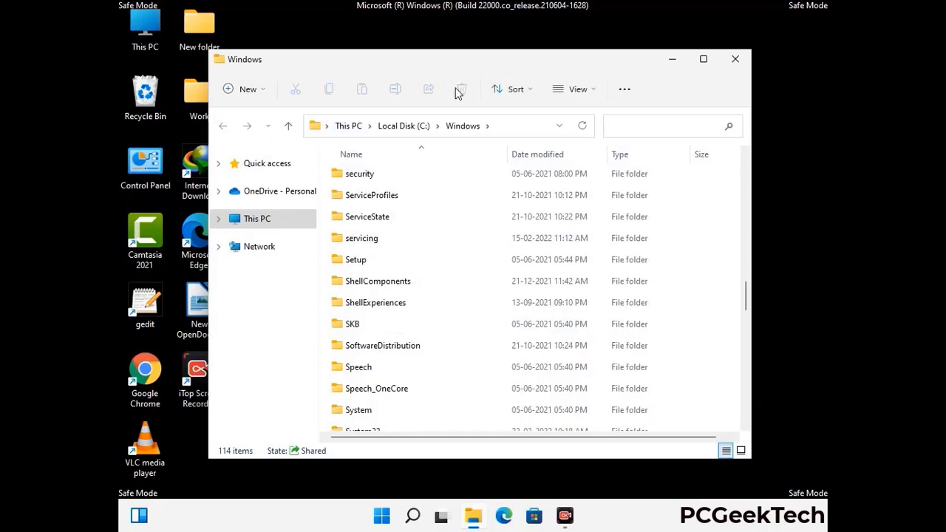
{"action": "left_click", "coordinate": [739, 59]}
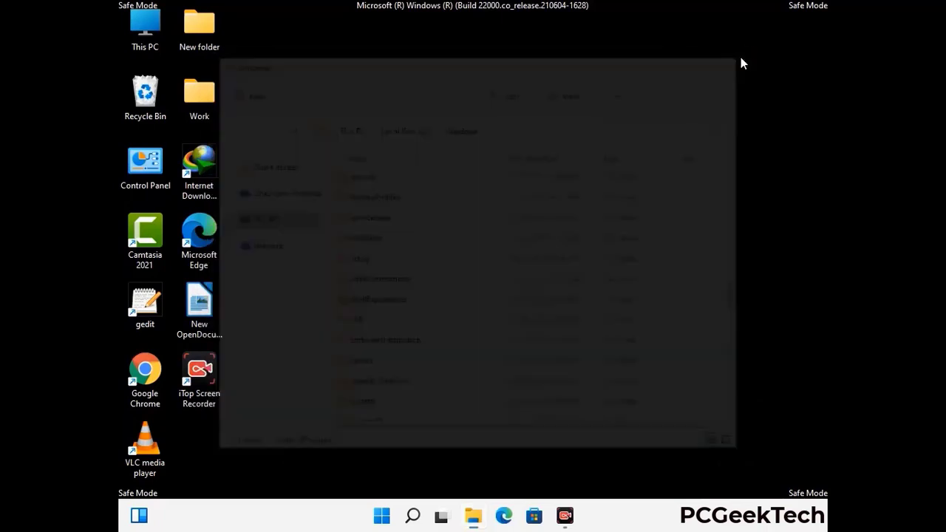
Open the user's AppData\Local\Temp folder by running %temp%.
{"action": "key", "text": "super+r"}
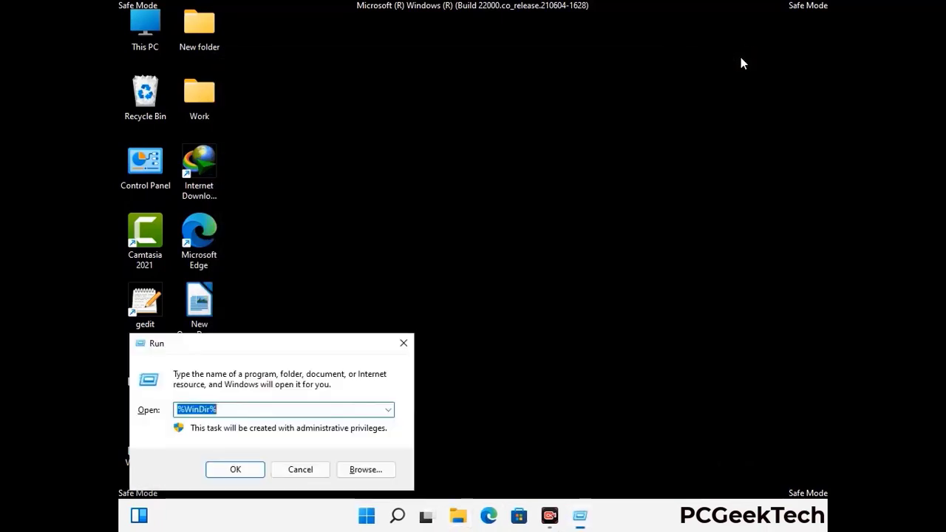
{"action": "left_click_drag", "start_coordinate": [315, 346], "coordinate": [537, 126]}
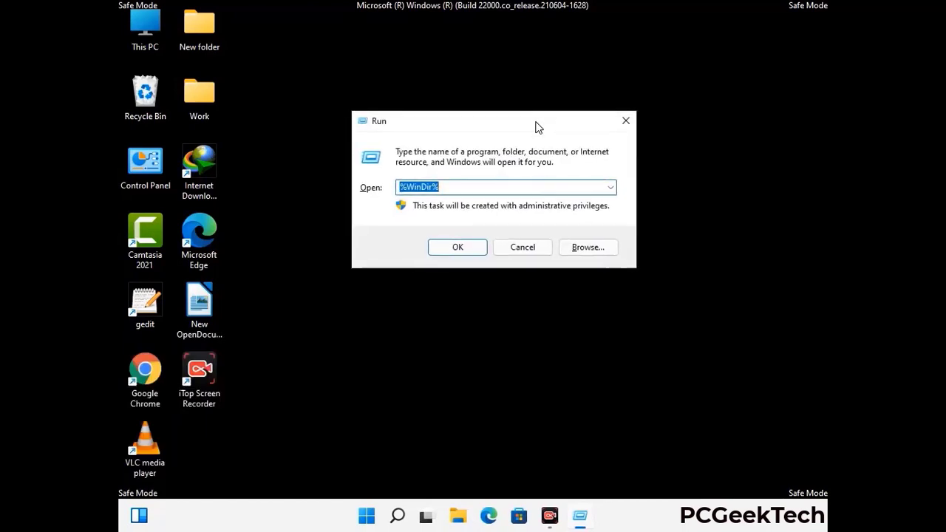
{"action": "type", "text": "%temp%"}
{"action": "left_click", "coordinate": [537, 126]}
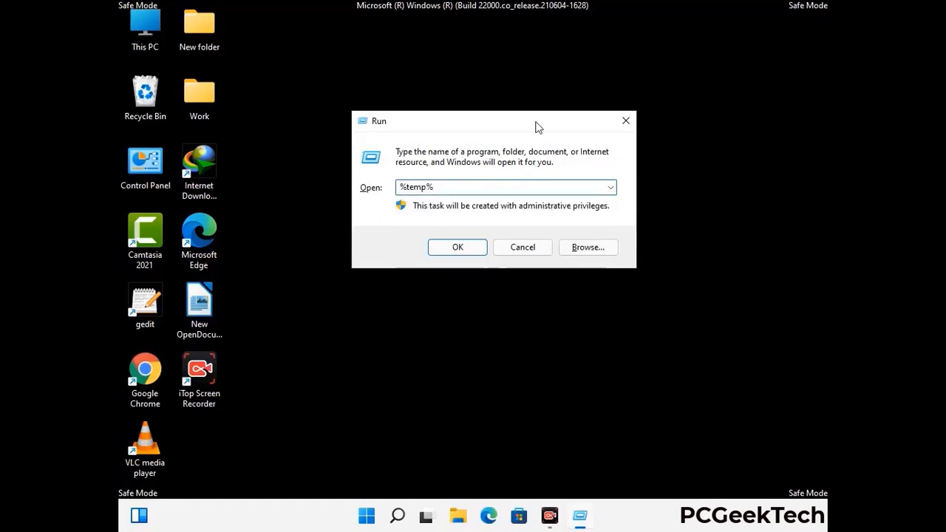
{"action": "left_click", "coordinate": [472, 246]}
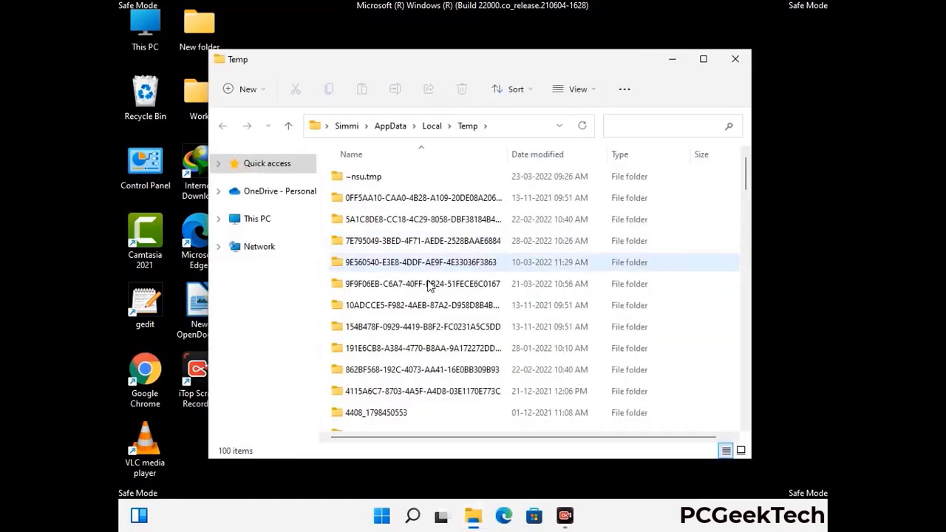
Select all 100 Temp items, delete them, and close the window.
{"action": "left_click", "coordinate": [429, 284]}
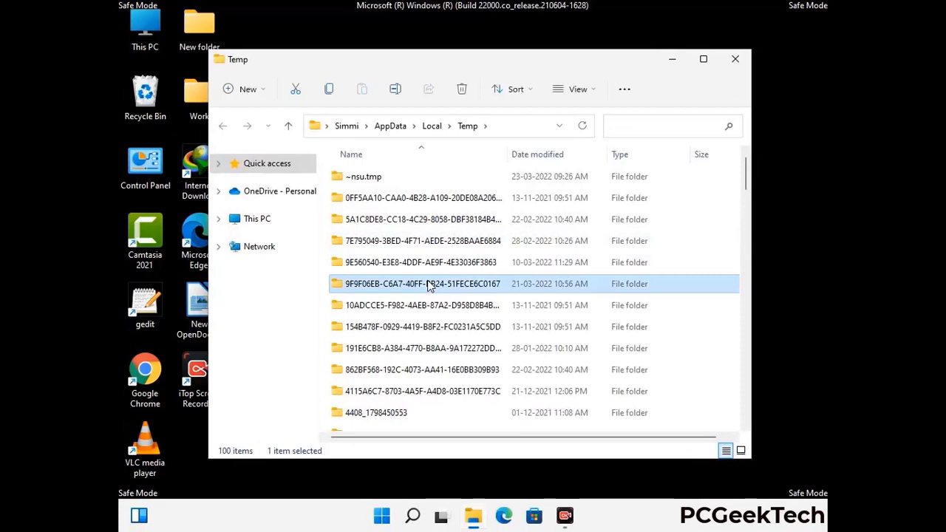
{"action": "key", "text": "ctrl+a"}
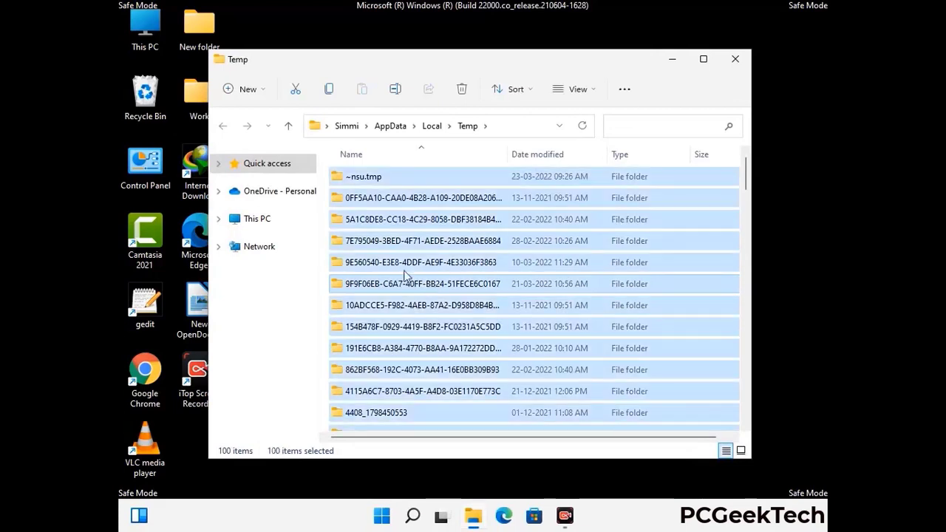
{"action": "left_click", "coordinate": [464, 89]}
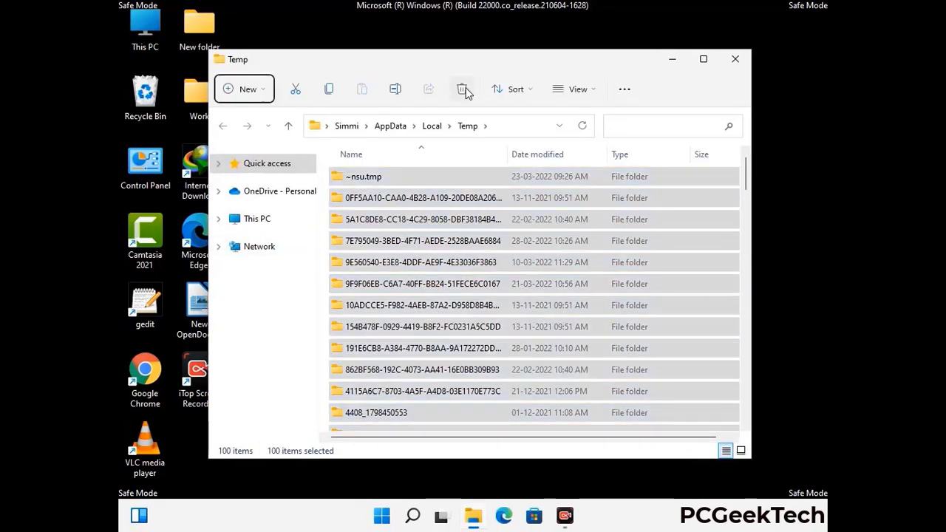
{"action": "left_click", "coordinate": [735, 59]}
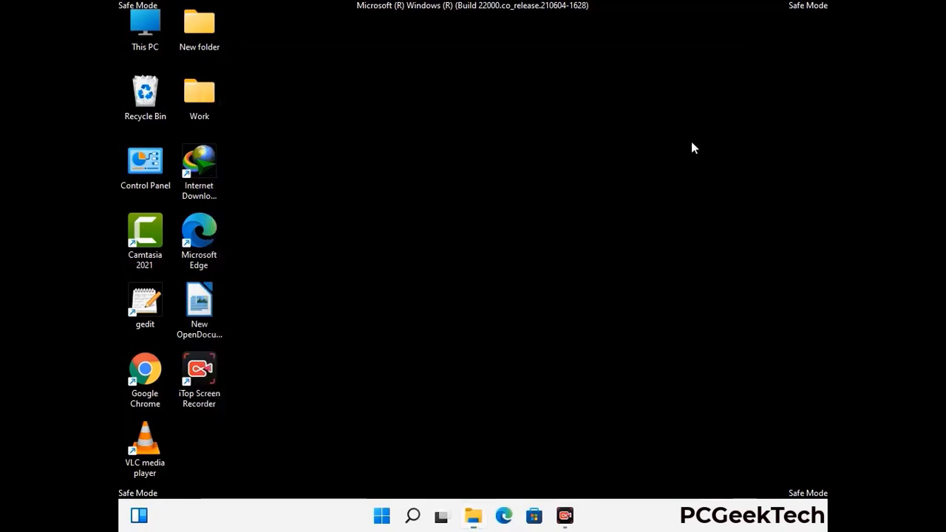
Open C:\Windows\Temp by running 'temp' from Run.
{"action": "key", "text": "super+r"}
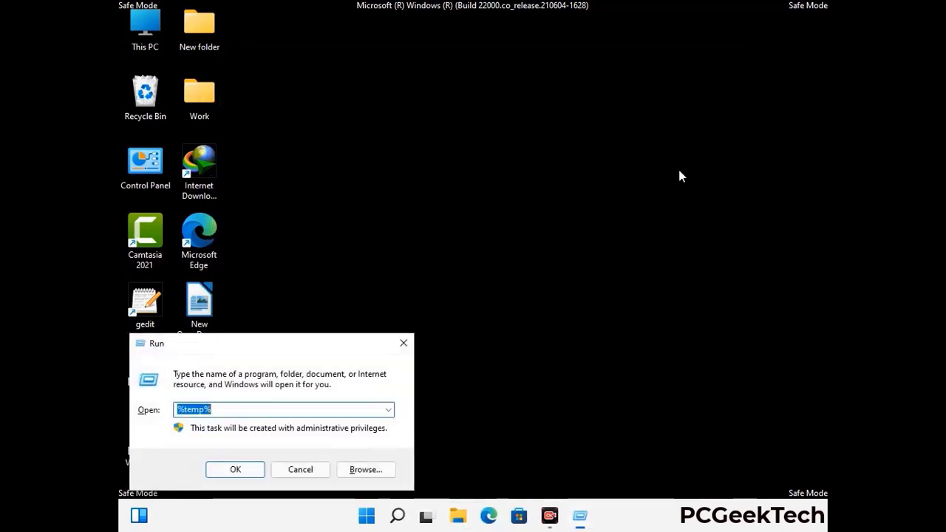
{"action": "left_click_drag", "start_coordinate": [319, 343], "coordinate": [538, 138]}
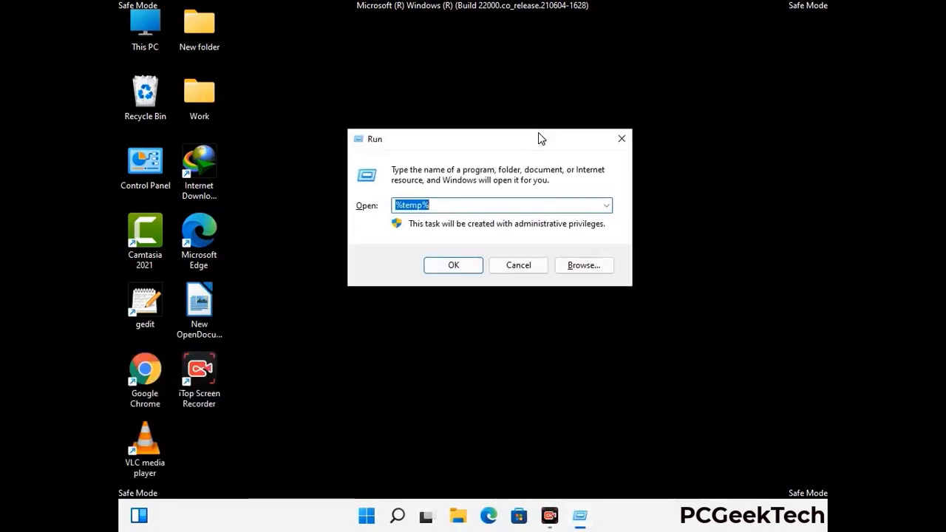
{"action": "type", "text": "temp"}
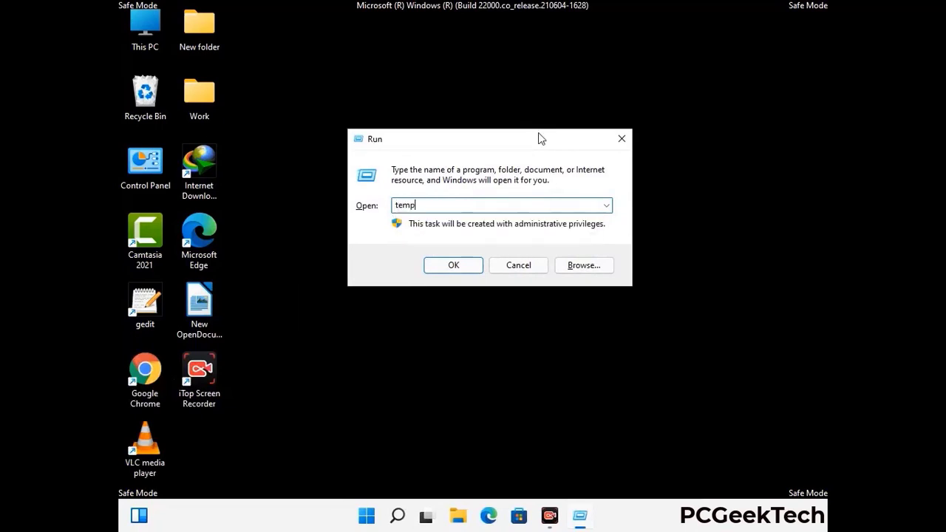
{"action": "key", "text": "Return"}
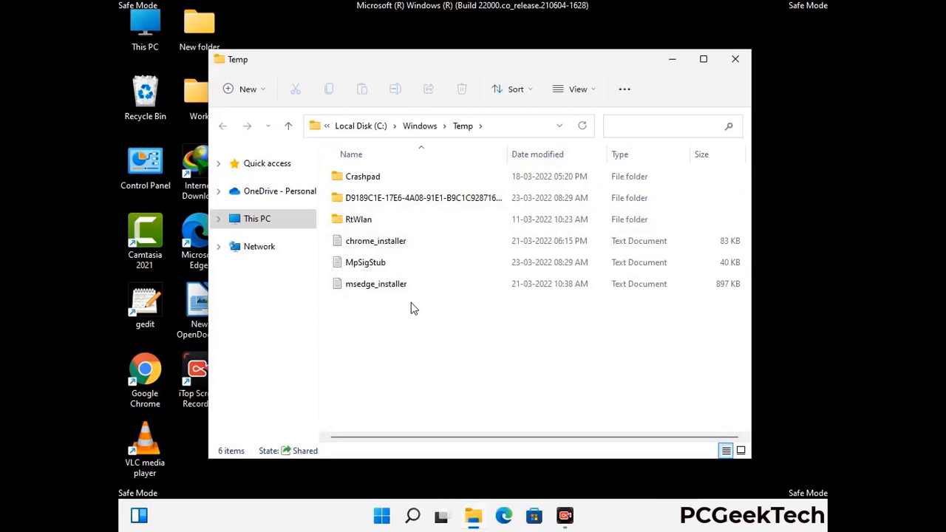
Delete all six items in Windows Temp and close the window.
{"action": "key", "text": "ctrl+a"}
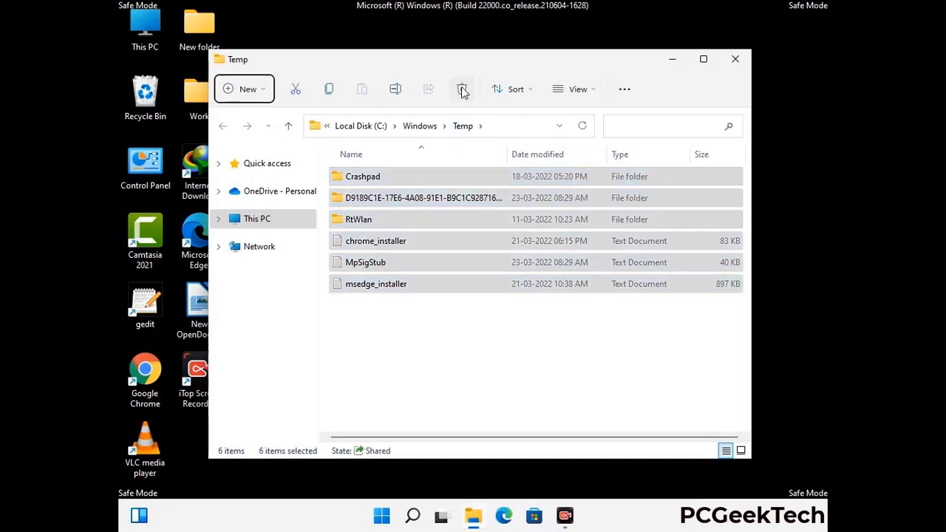
{"action": "left_click", "coordinate": [462, 88]}
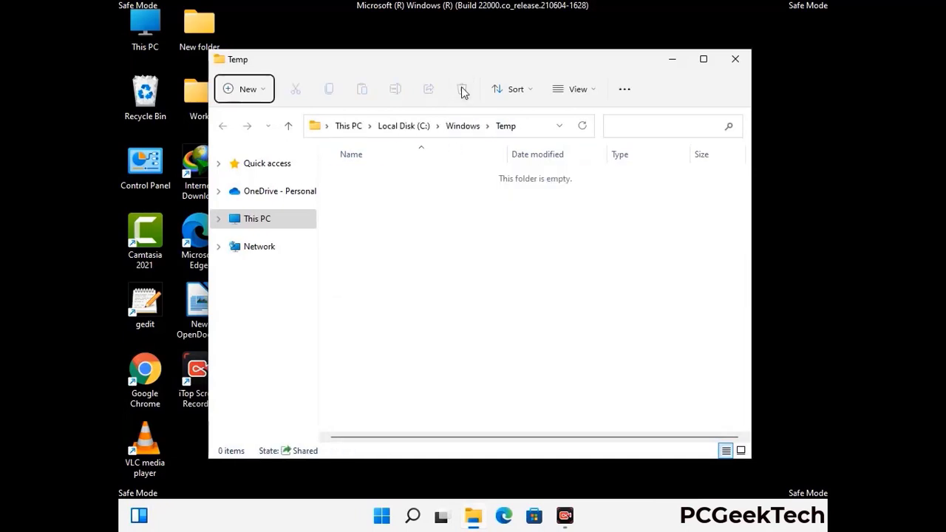
{"action": "left_click", "coordinate": [738, 62]}
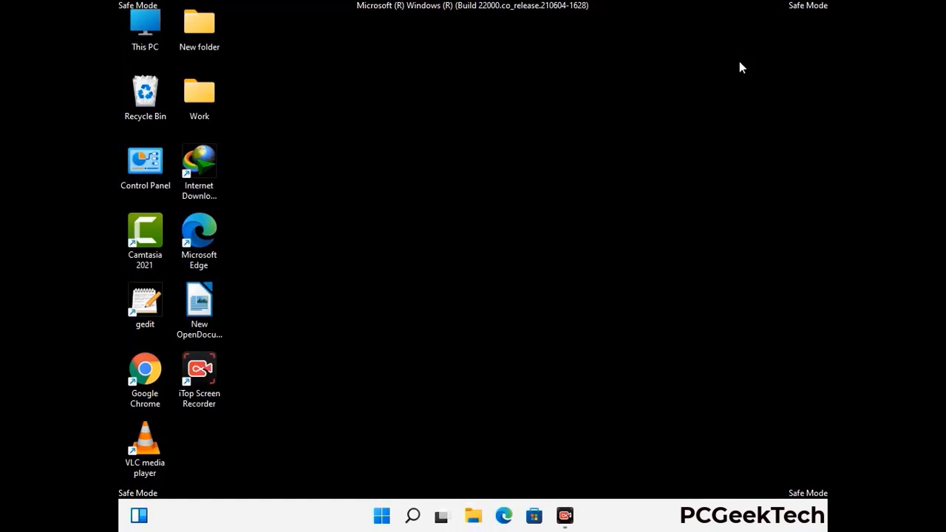
Launch Registry Editor with the regedit command from the Run box.
{"action": "key", "text": "super+r"}
{"action": "left_click_drag", "start_coordinate": [288, 345], "coordinate": [492, 119]}
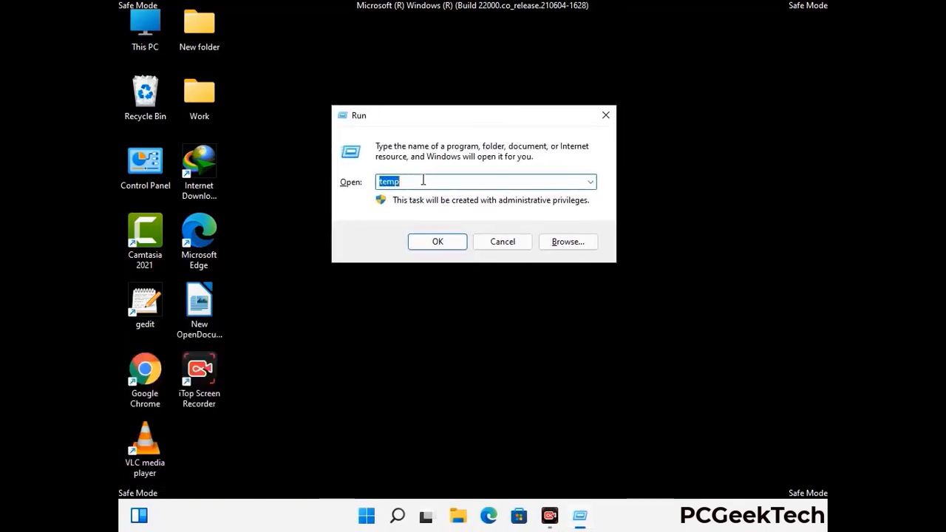
{"action": "type", "text": "regedit"}
{"action": "key", "text": "Return"}
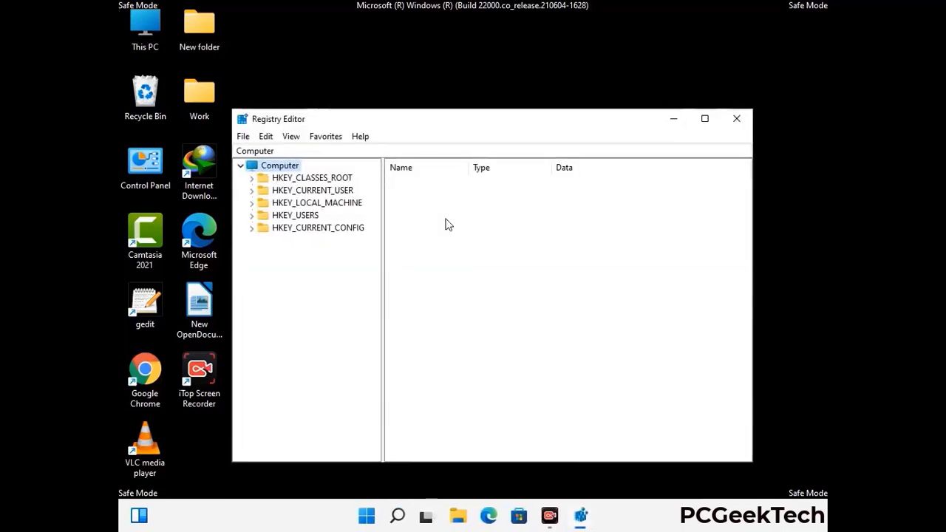
Expand HKEY_CURRENT_USER > Software > Microsoft in the registry tree.
{"action": "left_click", "coordinate": [316, 203]}
{"action": "left_click", "coordinate": [251, 190]}
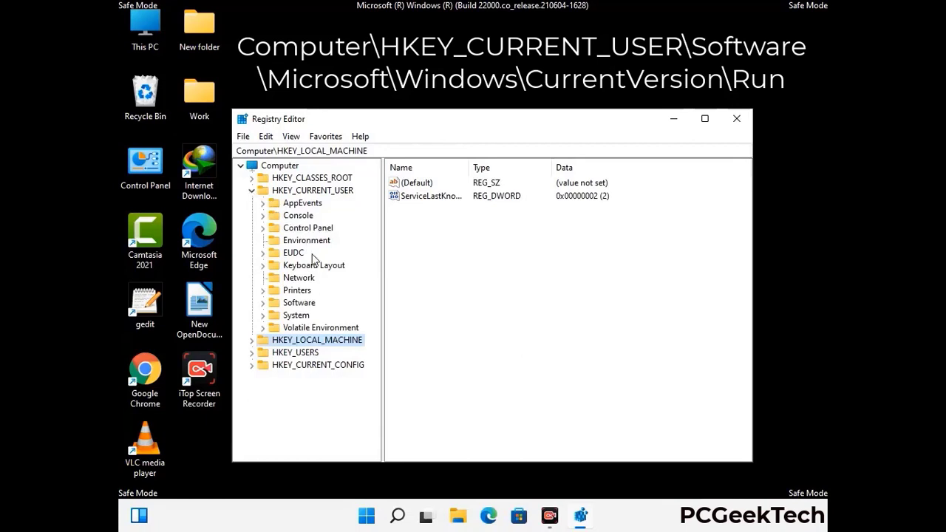
{"action": "left_click", "coordinate": [297, 304]}
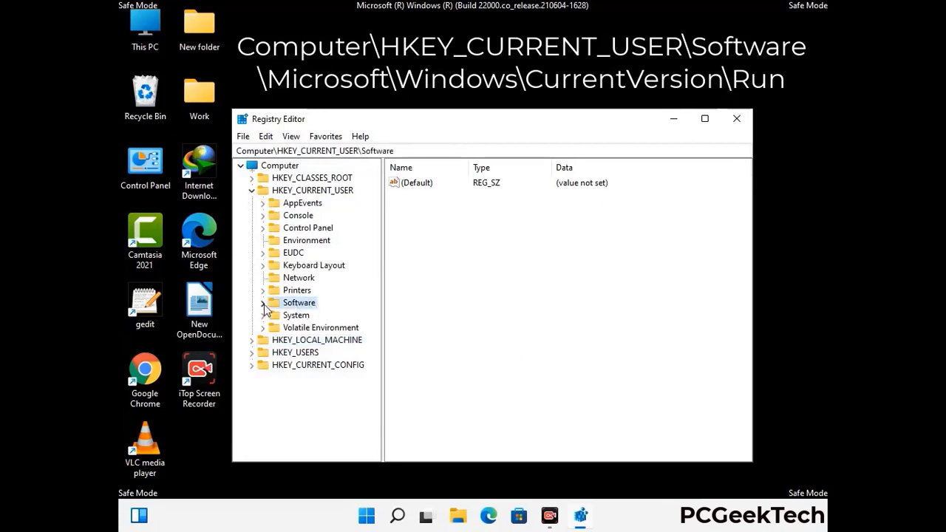
{"action": "left_click", "coordinate": [262, 304]}
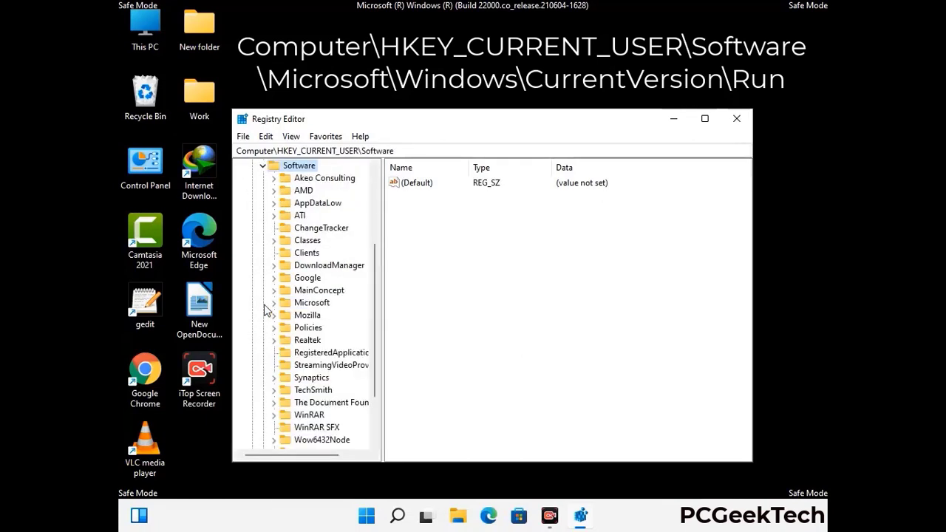
{"action": "double_click", "coordinate": [308, 303]}
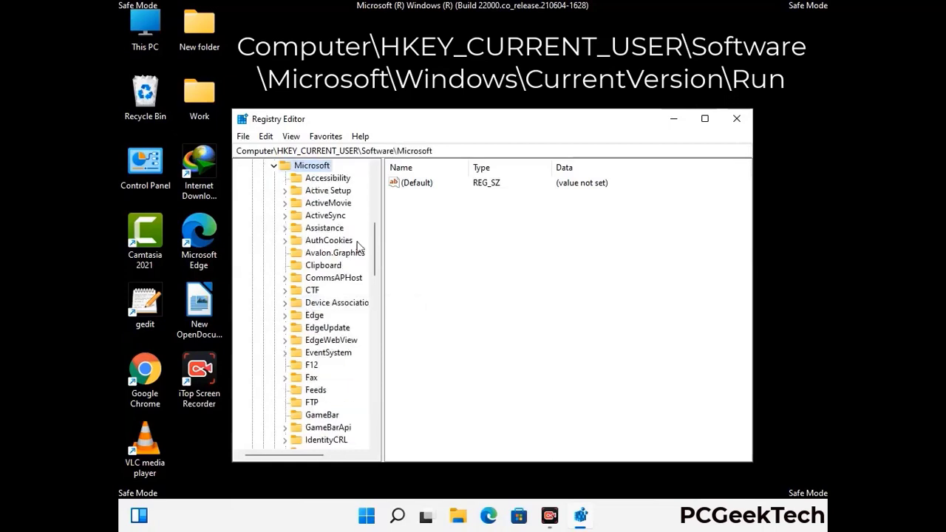
Expand Microsoft > Windows > CurrentVersion to reveal the Run subkey.
{"action": "scroll", "coordinate": [342, 323], "scroll_direction": "down", "scroll_amount": 2}
{"action": "scroll", "coordinate": [342, 323], "scroll_direction": "down", "scroll_amount": 2}
{"action": "scroll", "coordinate": [342, 322], "scroll_direction": "down", "scroll_amount": 1}
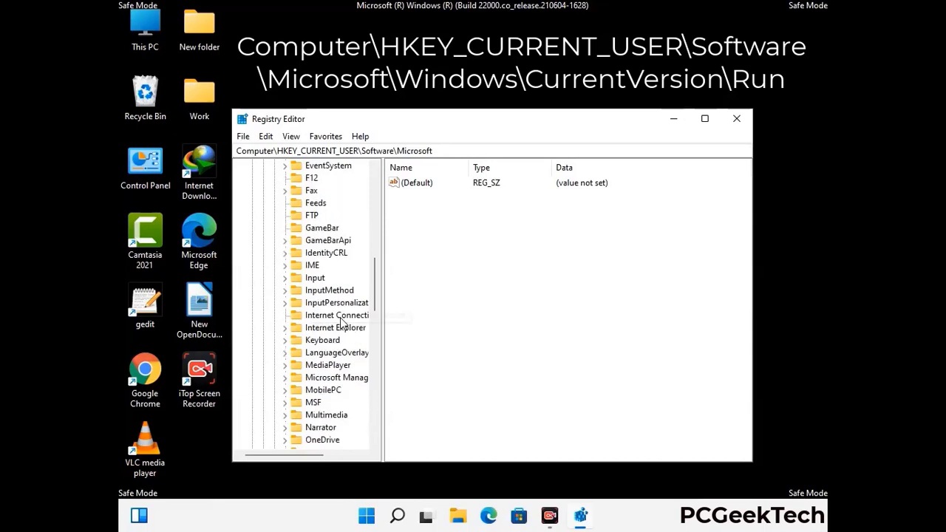
{"action": "scroll", "coordinate": [342, 323], "scroll_direction": "down", "scroll_amount": 2}
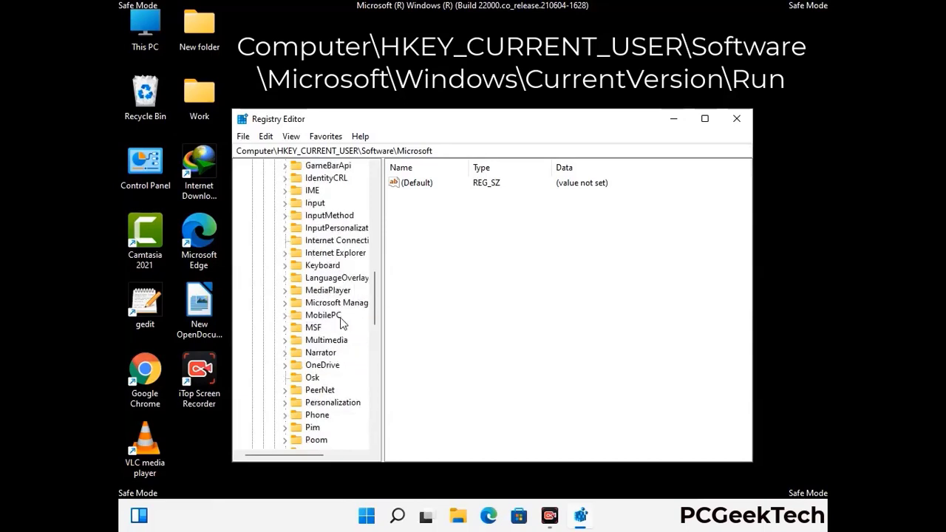
{"action": "scroll", "coordinate": [342, 323], "scroll_direction": "down", "scroll_amount": 7}
{"action": "scroll", "coordinate": [342, 323], "scroll_direction": "down", "scroll_amount": 3}
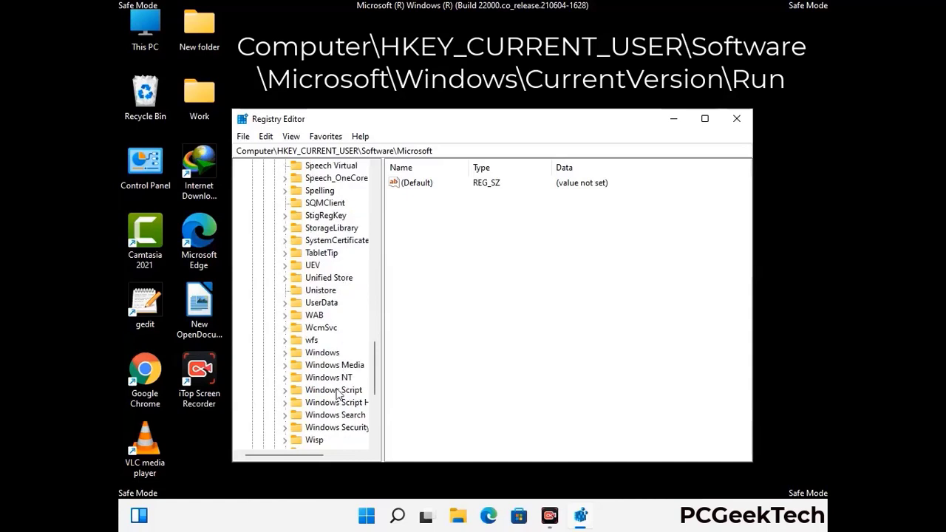
{"action": "double_click", "coordinate": [332, 353]}
{"action": "scroll", "coordinate": [343, 347], "scroll_direction": "down", "scroll_amount": 1}
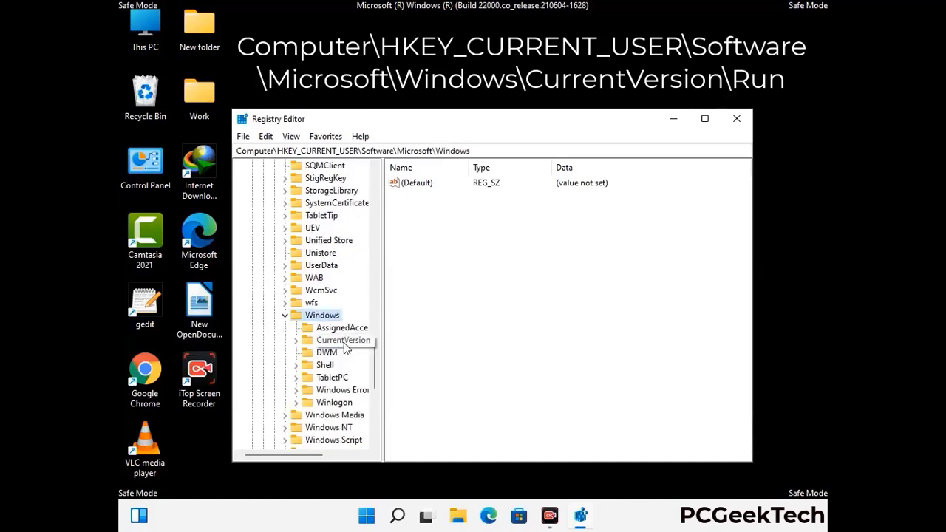
{"action": "double_click", "coordinate": [343, 342]}
{"action": "scroll", "coordinate": [341, 325], "scroll_direction": "down", "scroll_amount": 5}
{"action": "scroll", "coordinate": [338, 322], "scroll_direction": "down", "scroll_amount": 4}
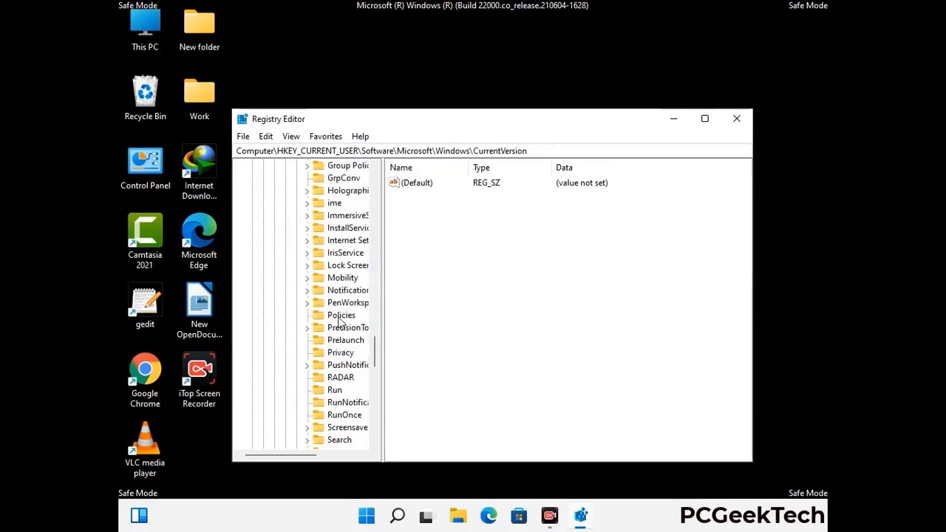
{"action": "scroll", "coordinate": [339, 322], "scroll_direction": "down", "scroll_amount": 1}
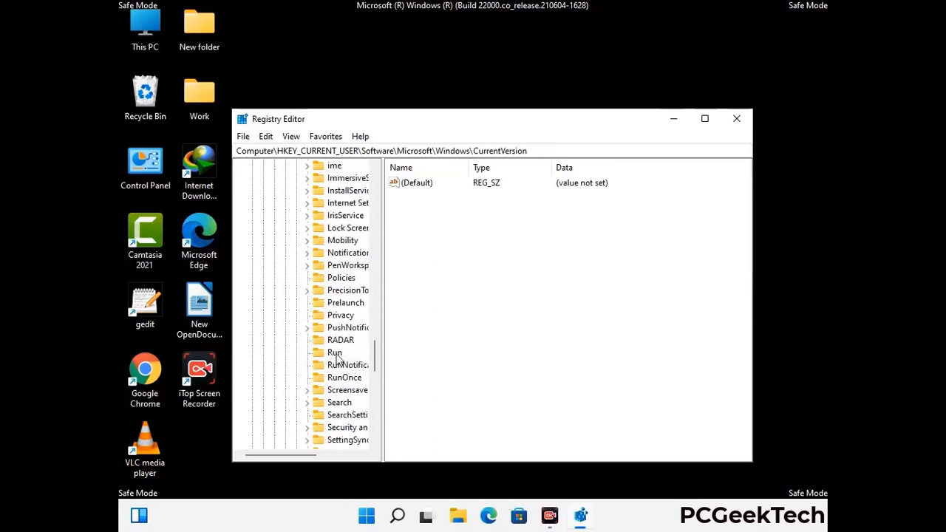
Delete the ScreenRec value from the Run key, leaving IDMan, MicrosoftEdge and OneDrive.
{"action": "left_click", "coordinate": [334, 353]}
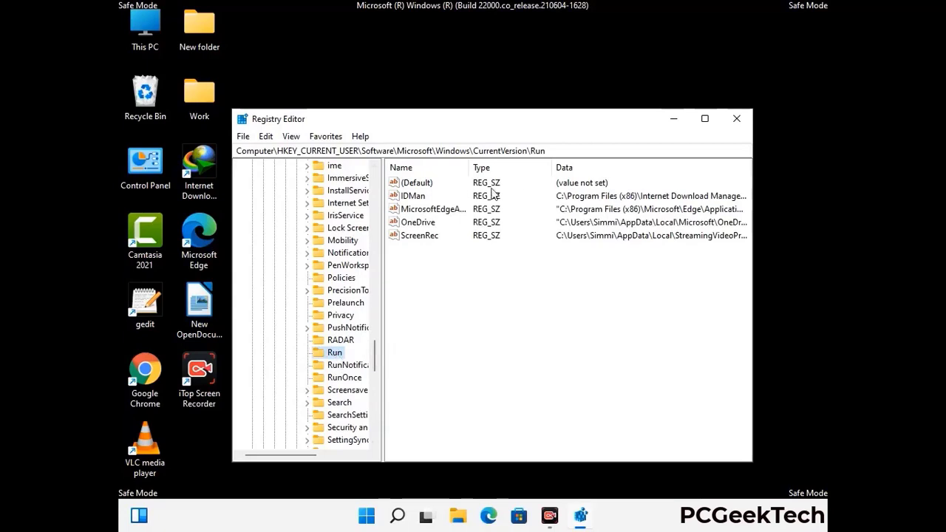
{"action": "left_click", "coordinate": [418, 237]}
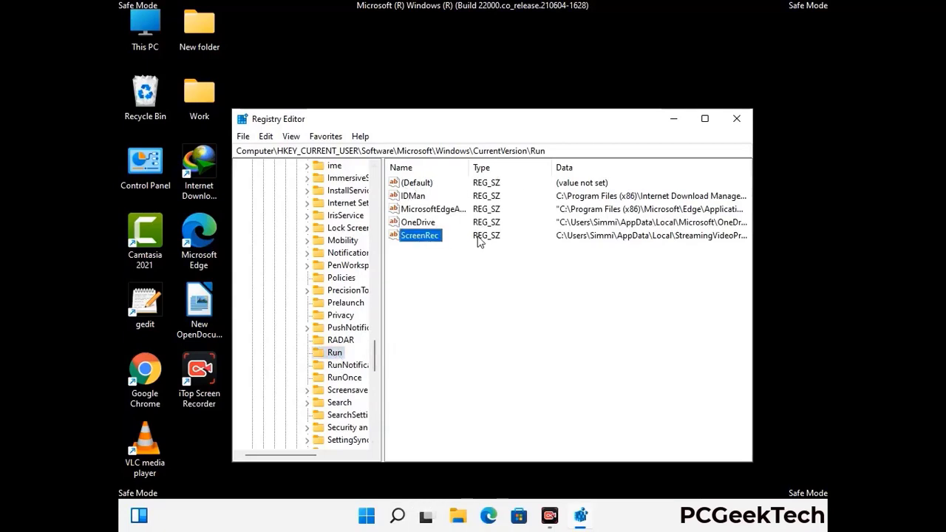
{"action": "left_click", "coordinate": [420, 238]}
{"action": "key", "text": "Escape"}
{"action": "right_click", "coordinate": [428, 241]}
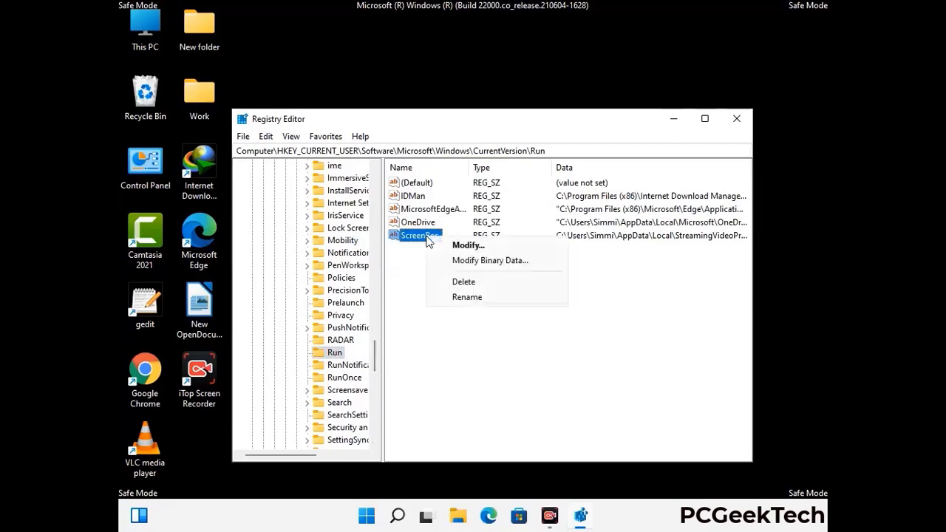
{"action": "left_click", "coordinate": [453, 281]}
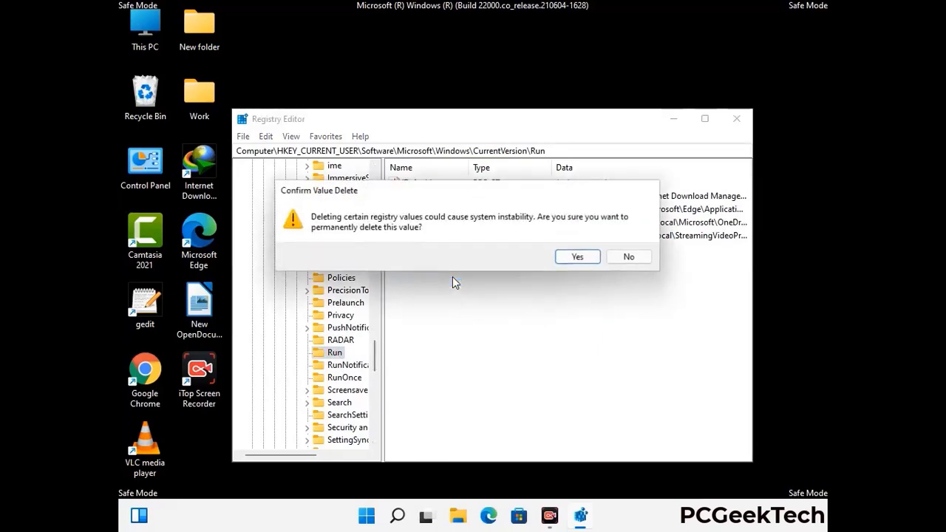
{"action": "left_click", "coordinate": [577, 257]}
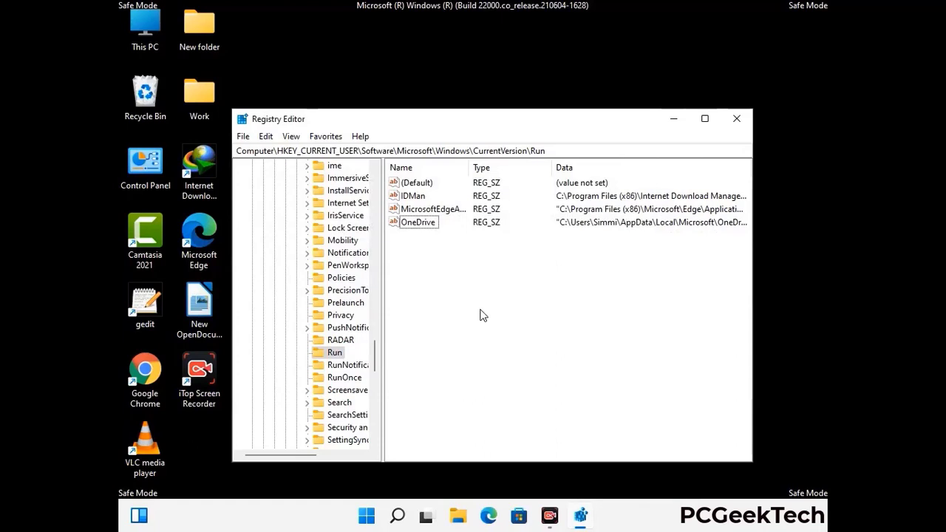
Search the registry for 'Virus Nam', cancel the search, and close Registry Editor.
{"action": "key", "text": "ctrl+f"}
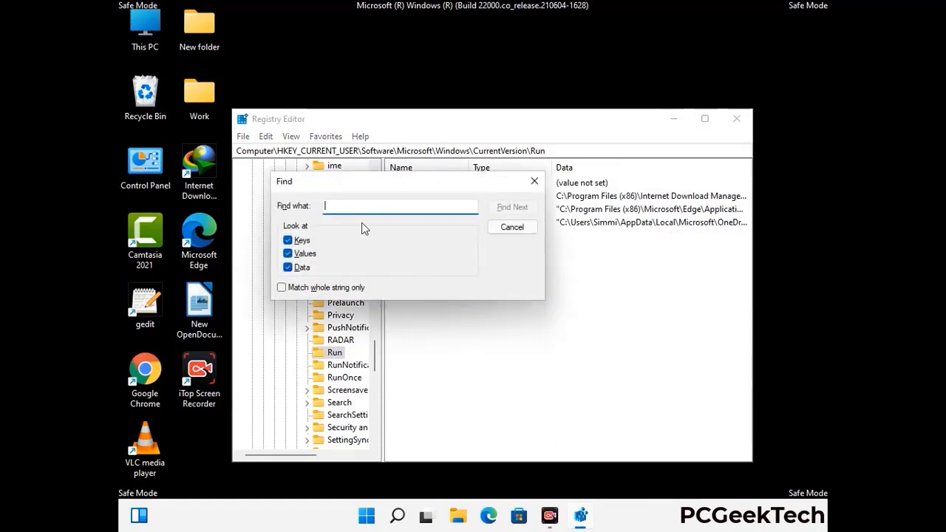
{"action": "type", "text": "Virus Name"}
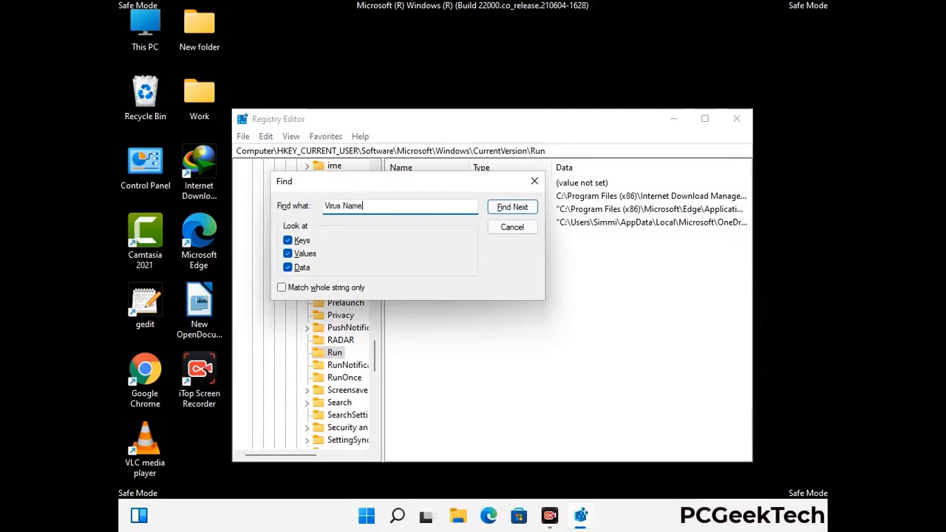
{"action": "left_click", "coordinate": [502, 210]}
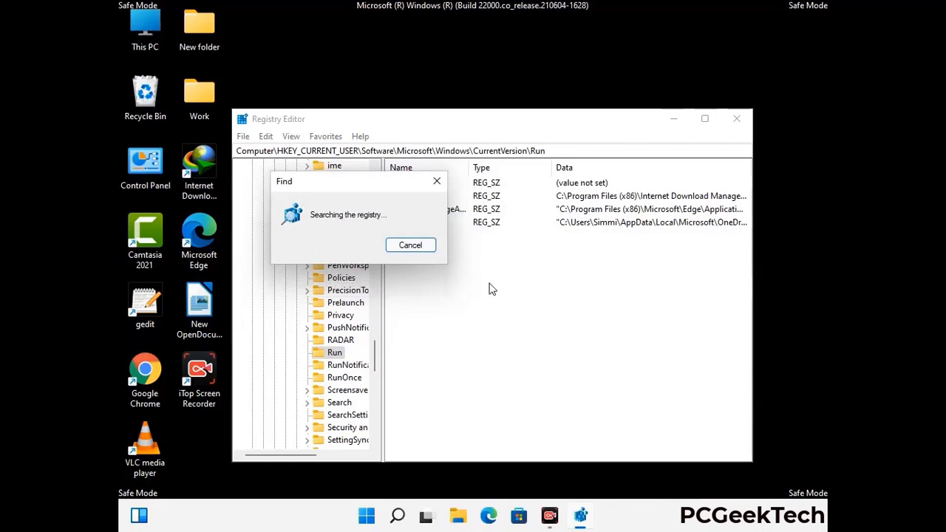
{"action": "left_click", "coordinate": [442, 183]}
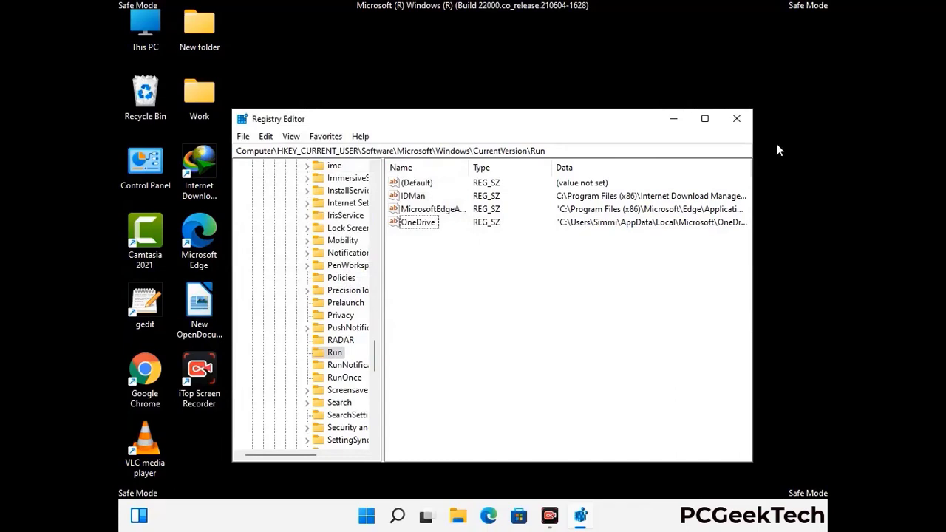
{"action": "left_click", "coordinate": [737, 119]}
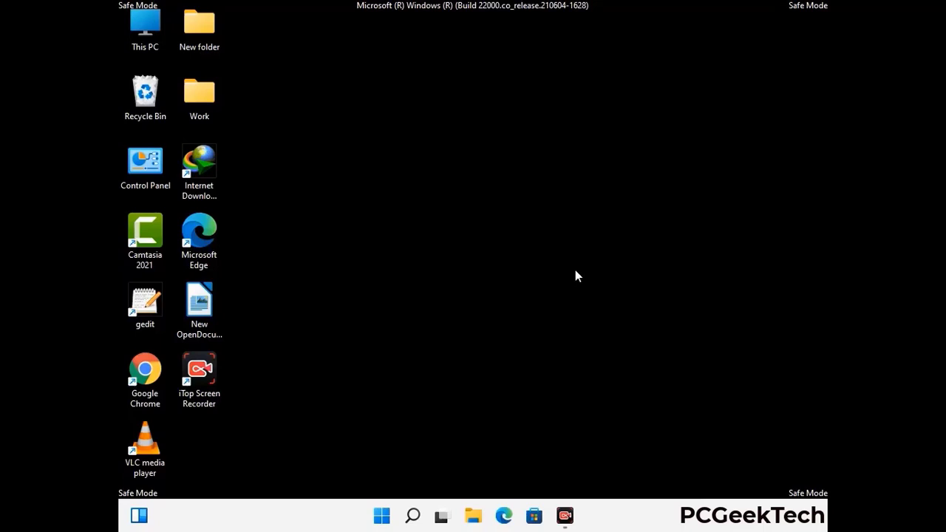
Open System Configuration via msconfig and clear the Safe boot option on the Boot tab.
{"action": "key", "text": "super+r"}
{"action": "left_click_drag", "start_coordinate": [277, 345], "coordinate": [485, 148]}
{"action": "type", "text": "ms"}
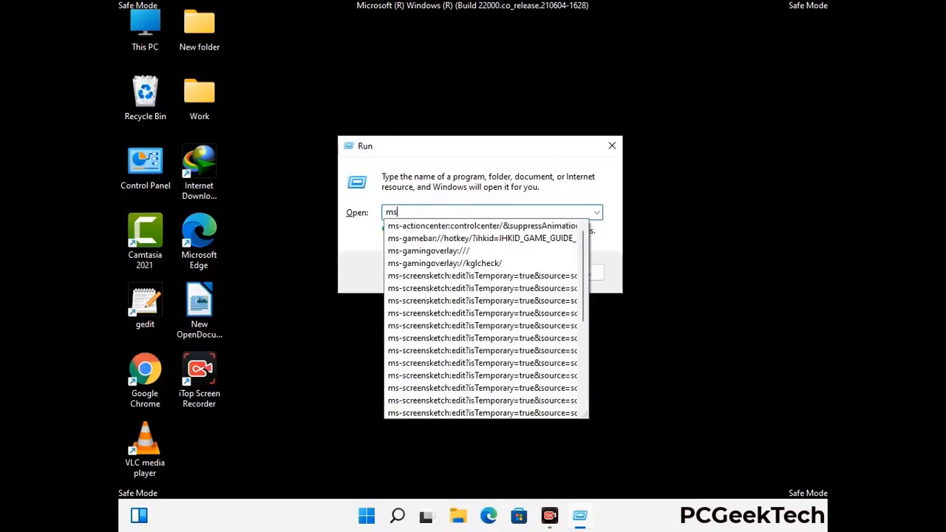
{"action": "type", "text": "config"}
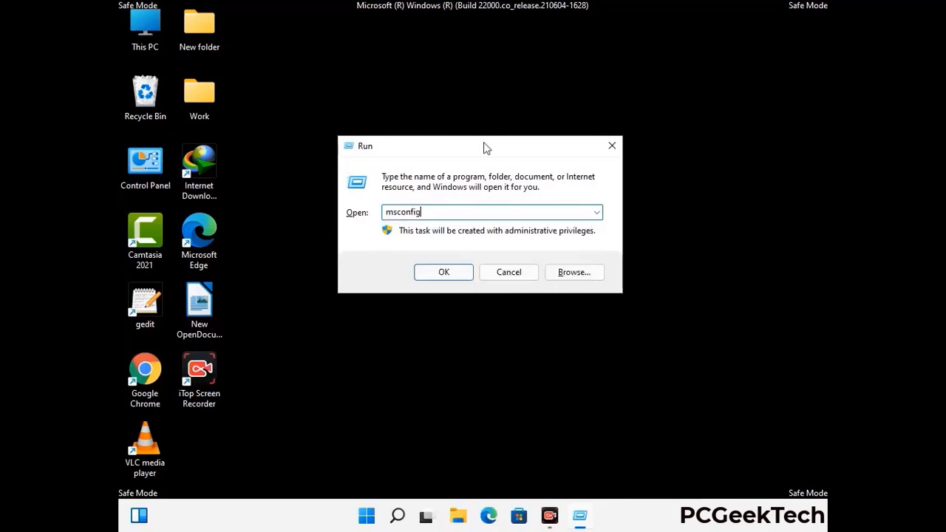
{"action": "left_click", "coordinate": [437, 271]}
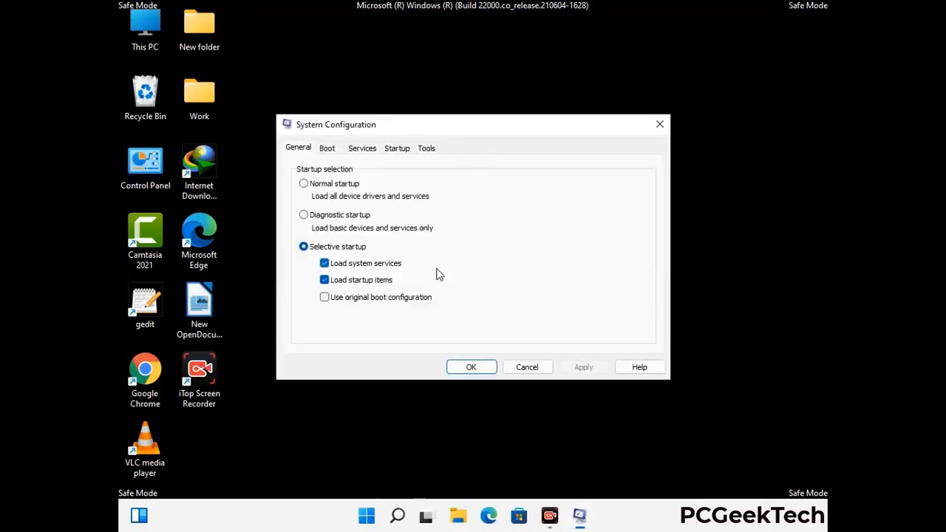
{"action": "left_click", "coordinate": [329, 148]}
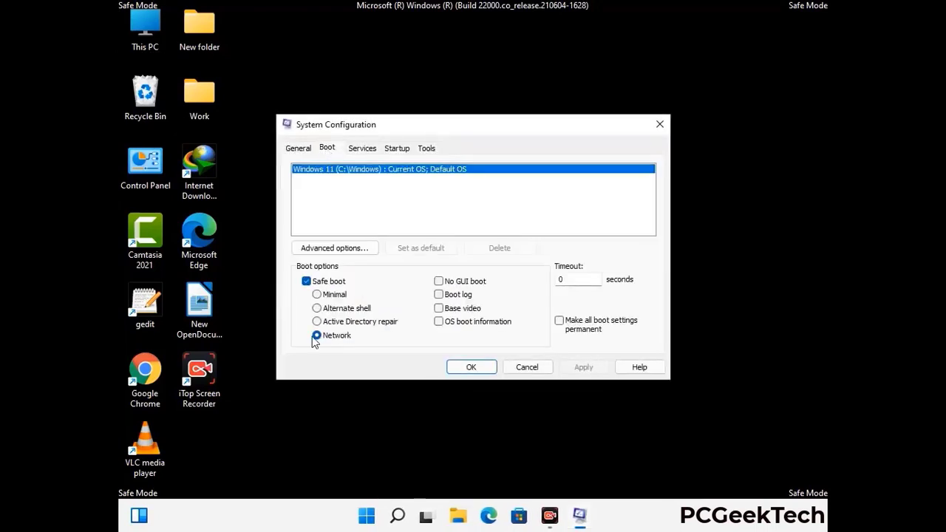
{"action": "left_click", "coordinate": [305, 281]}
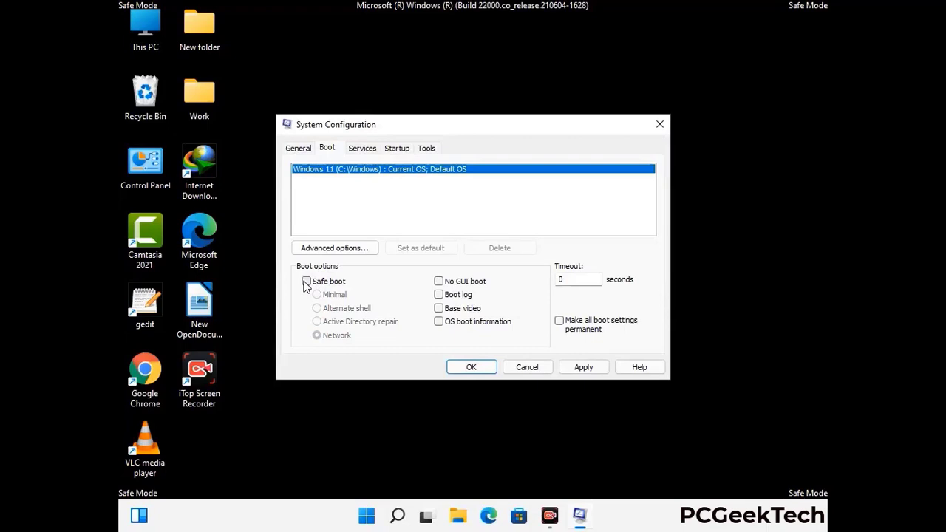